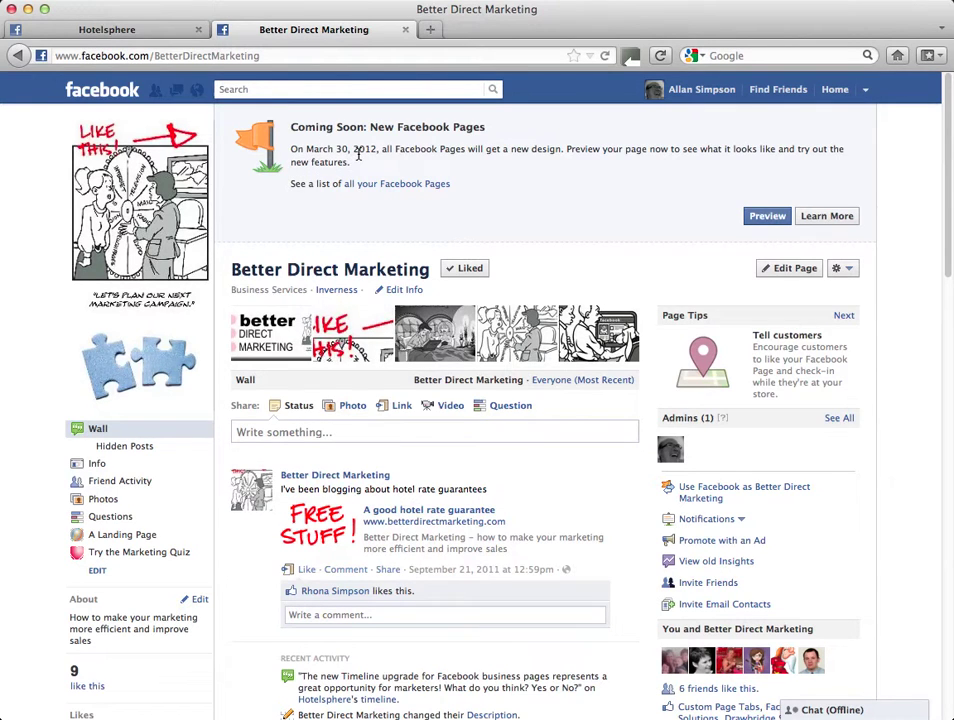
Preview Better Direct Marketing in the new Timeline design from the Coming Soon banner
{"action": "mouse_move", "coordinate": [196, 176]}
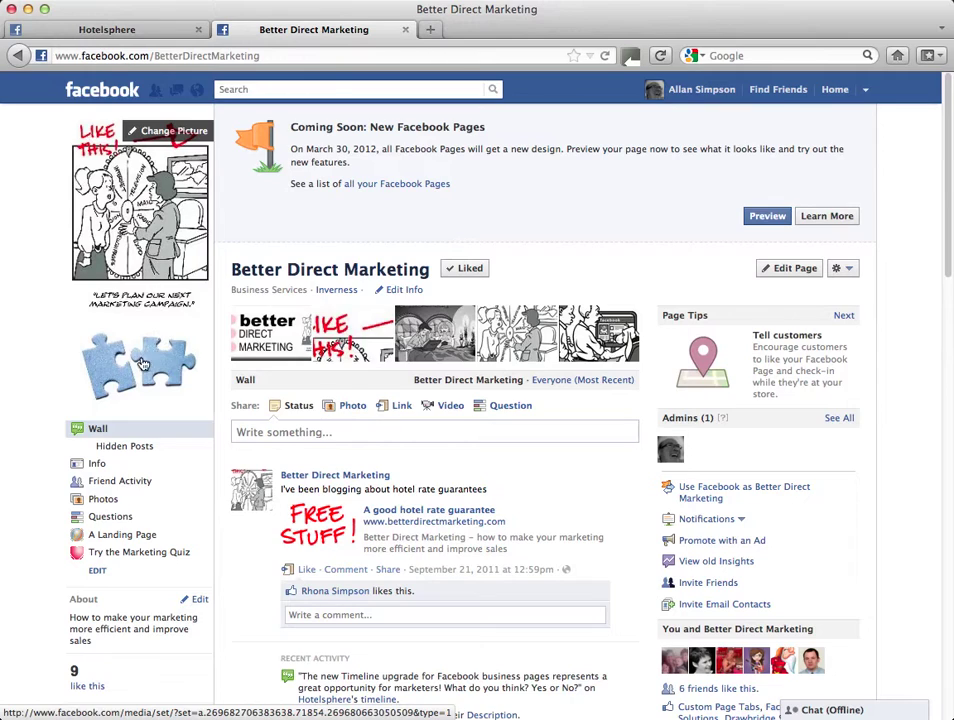
{"action": "scroll", "coordinate": [139, 520], "scroll_direction": "down", "scroll_amount": 4}
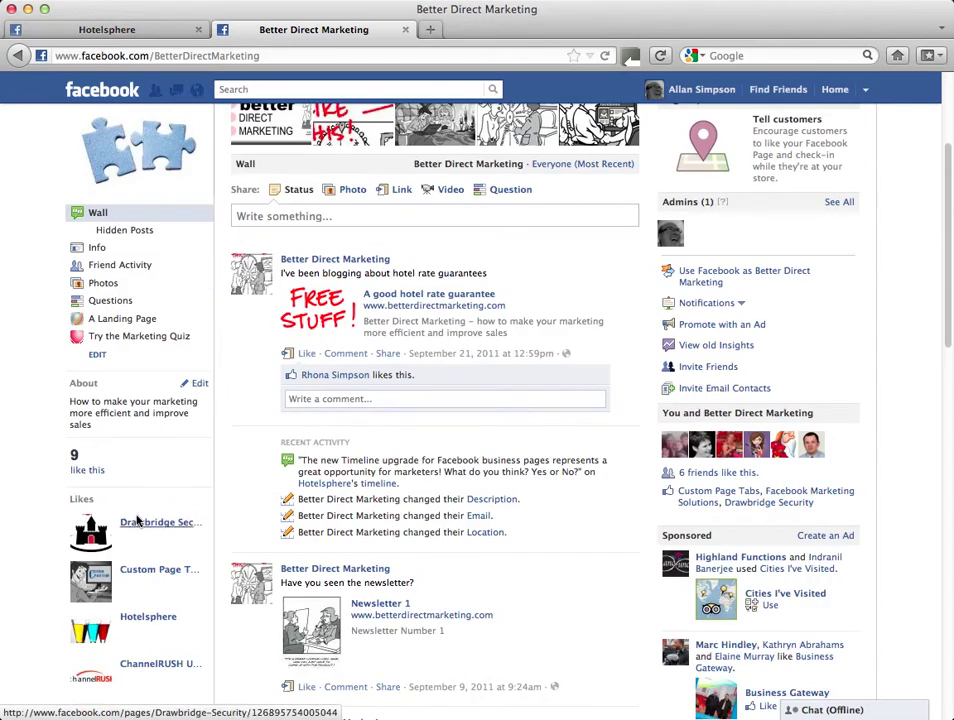
{"action": "scroll", "coordinate": [132, 545], "scroll_direction": "up", "scroll_amount": 4}
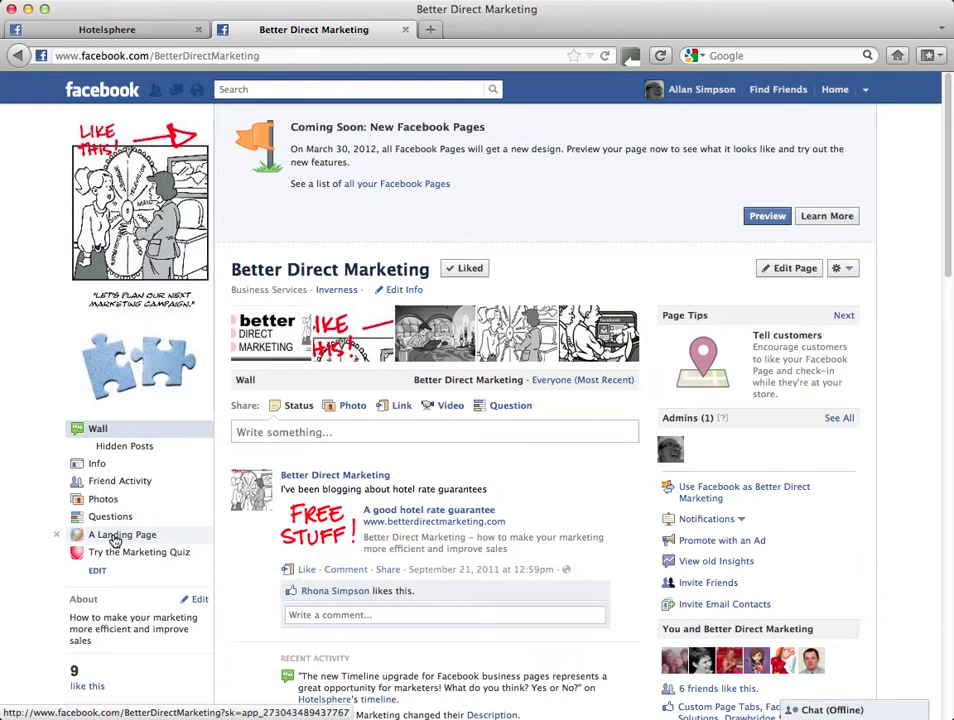
{"action": "left_click", "coordinate": [765, 217]}
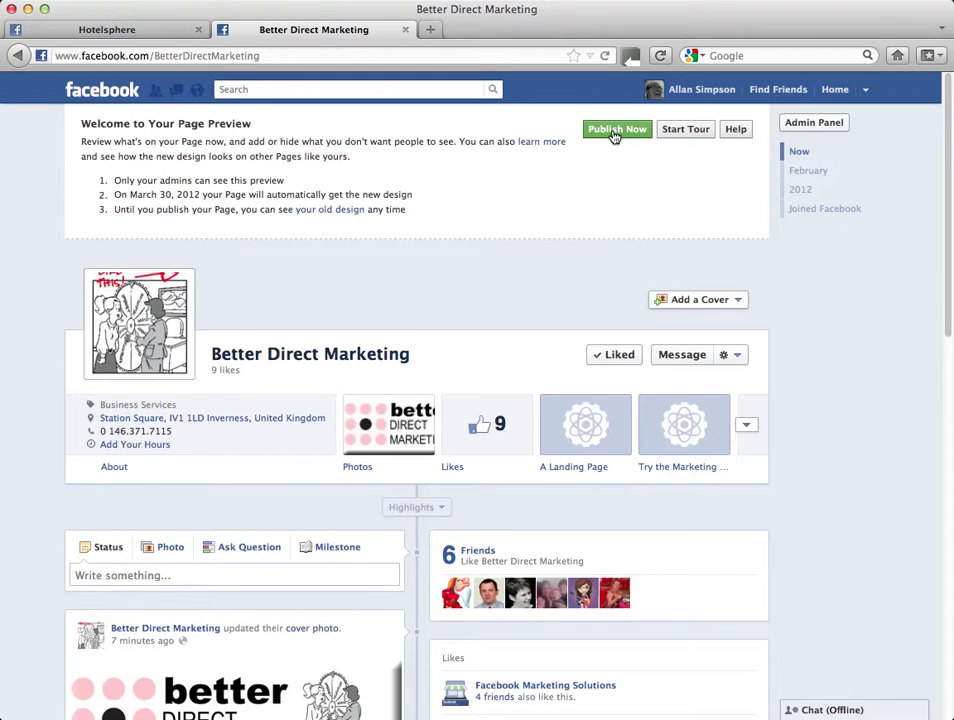
Upload BetterDM-FB-cover_edited-2.png from the computer as the page's cover photo
{"action": "left_click", "coordinate": [737, 302]}
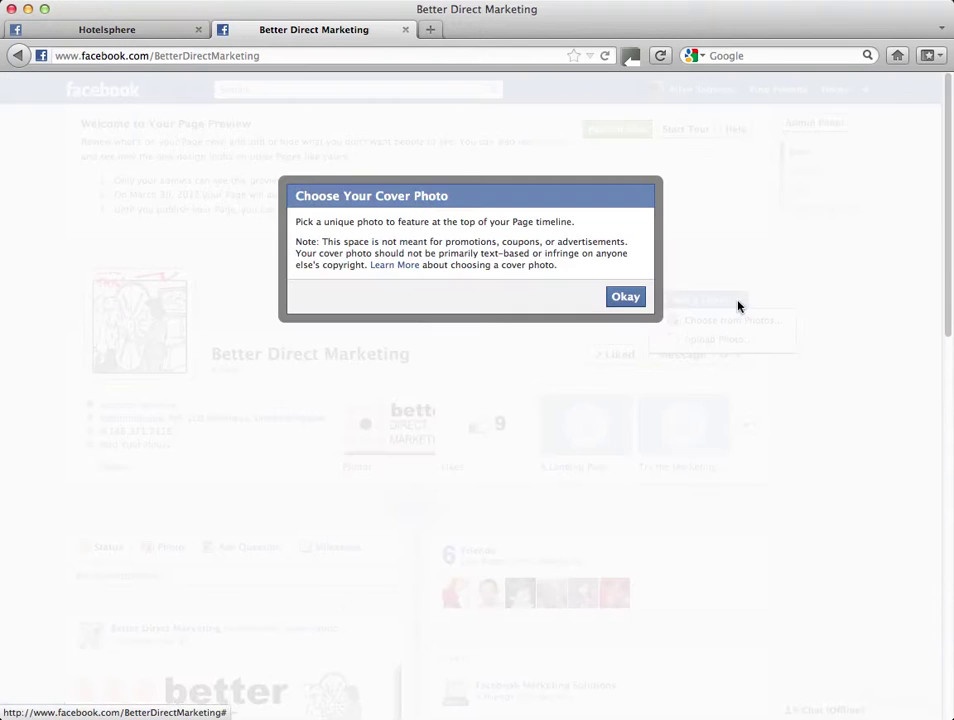
{"action": "left_click", "coordinate": [627, 299]}
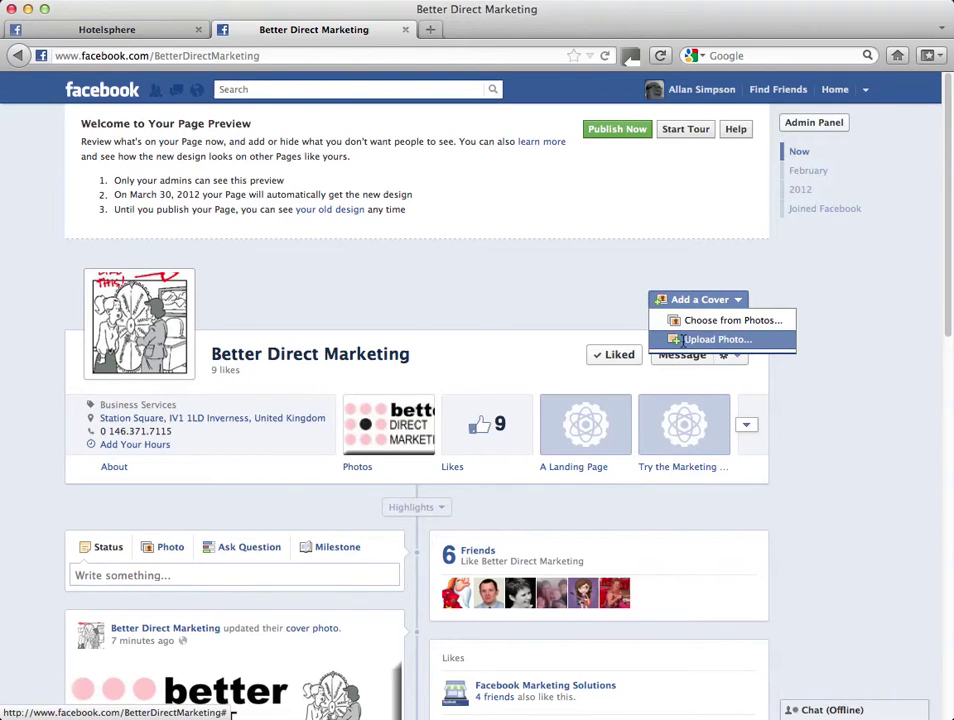
{"action": "left_click", "coordinate": [676, 340]}
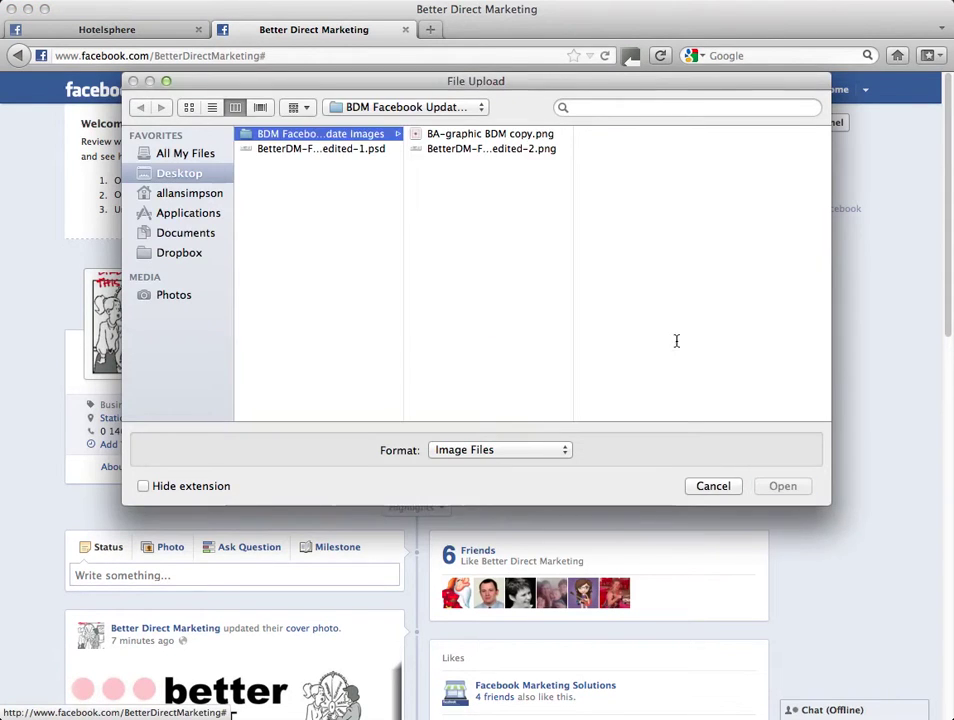
{"action": "left_click", "coordinate": [487, 150]}
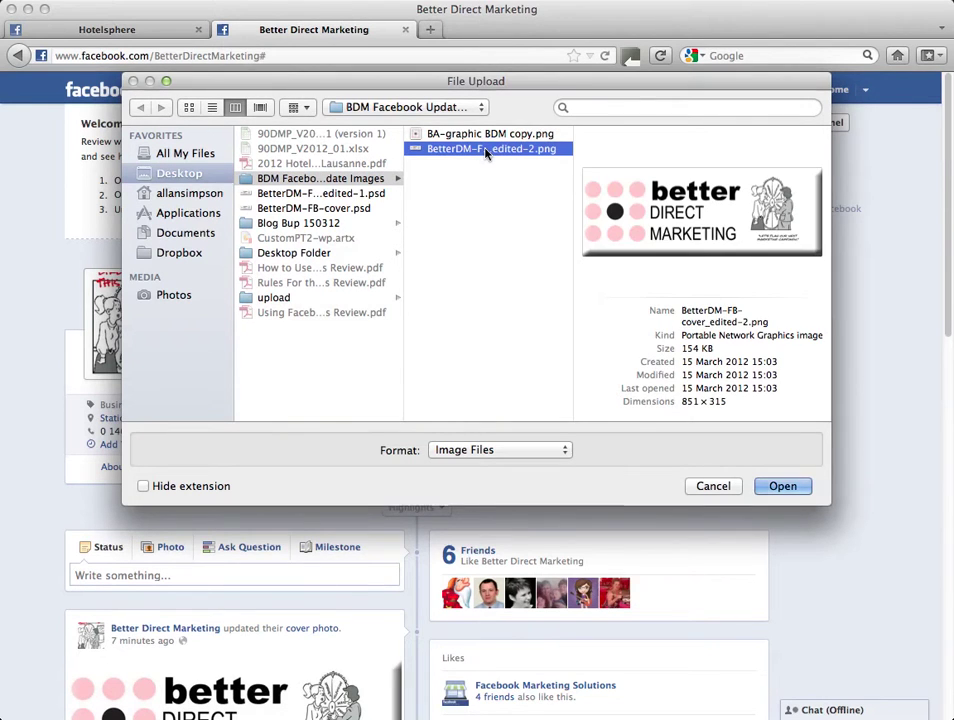
{"action": "left_click", "coordinate": [774, 488]}
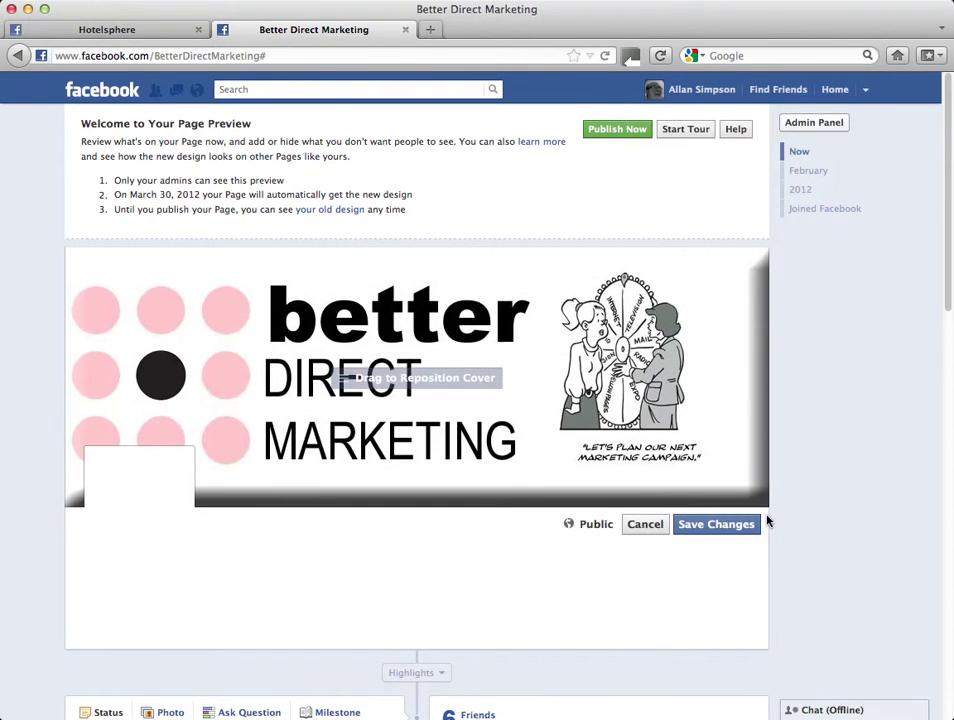
Keep the cover's default position and save the pink-dot logo cover photo
{"action": "scroll", "coordinate": [797, 517], "scroll_direction": "down", "scroll_amount": 1}
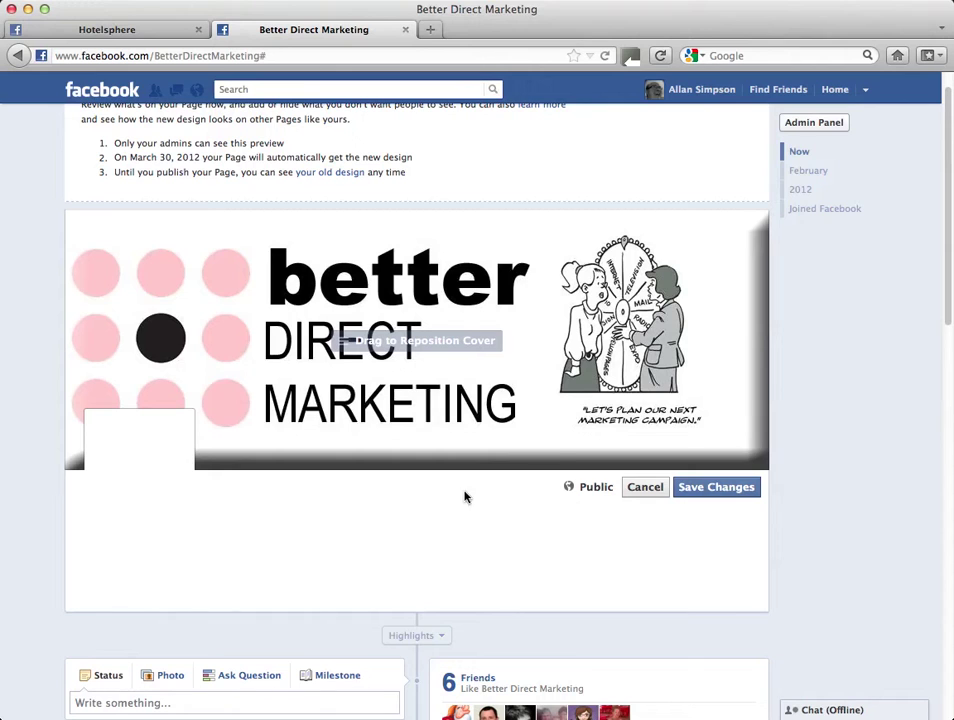
{"action": "mouse_move", "coordinate": [486, 345]}
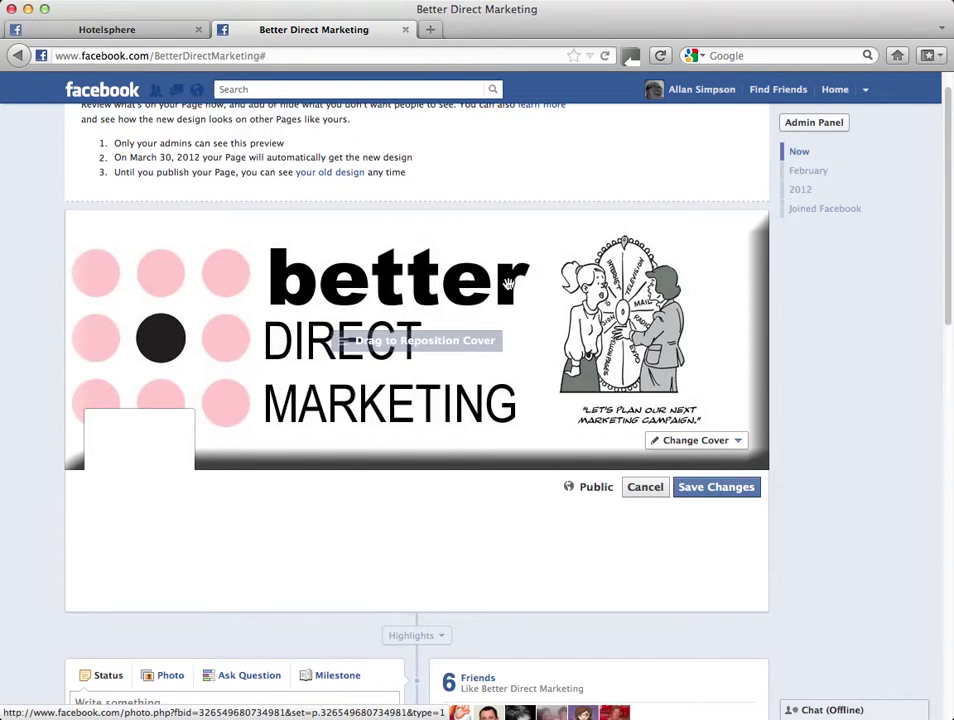
{"action": "left_click", "coordinate": [709, 488]}
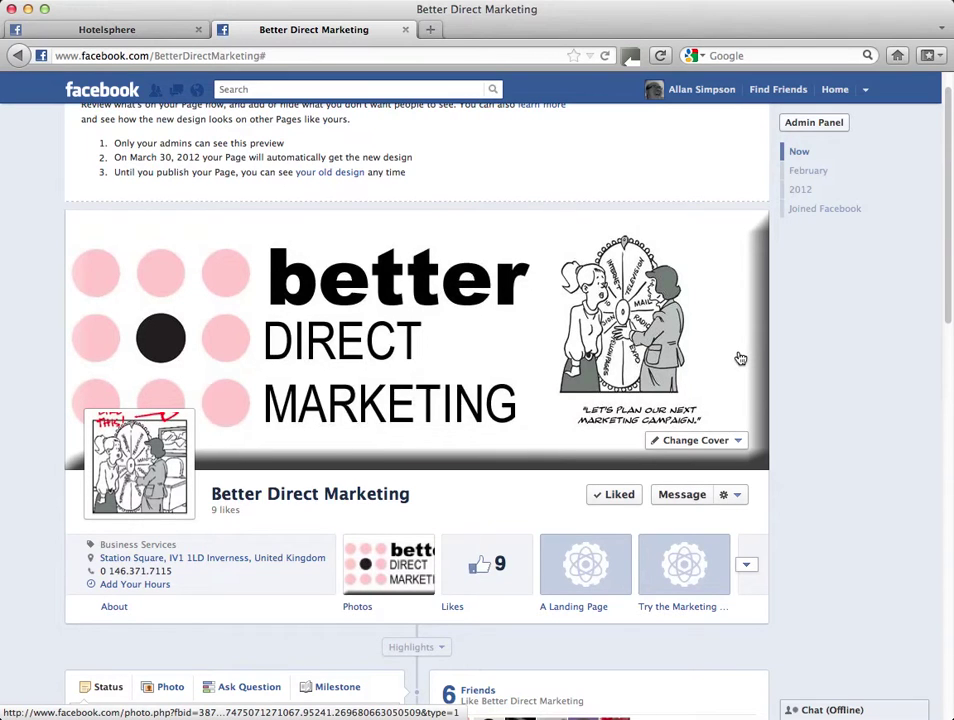
{"action": "scroll", "coordinate": [740, 358], "scroll_direction": "down", "scroll_amount": 1}
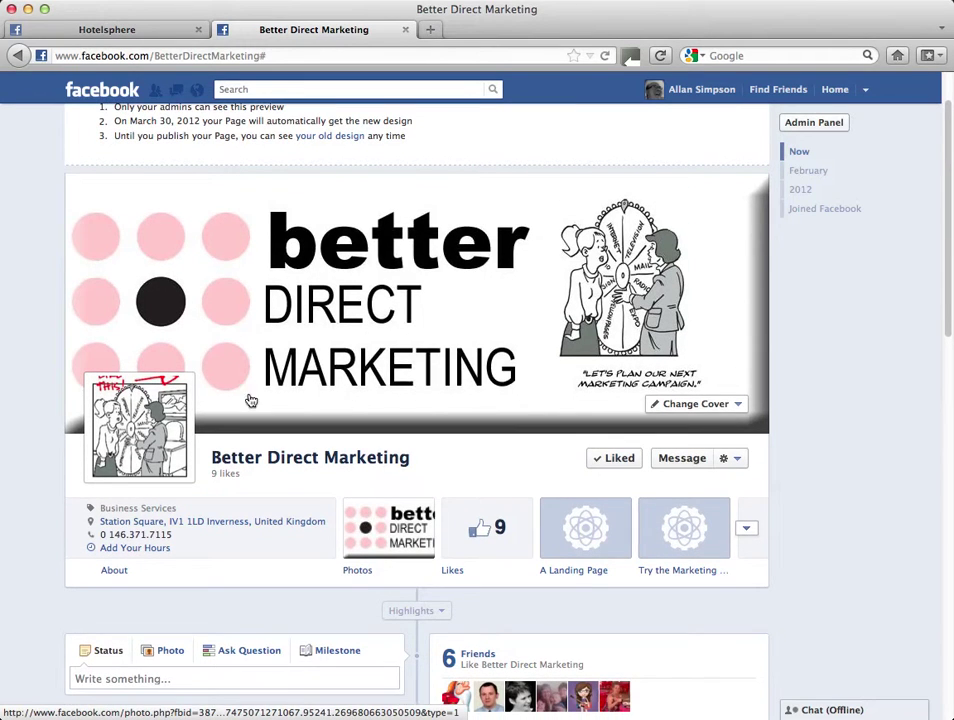
{"action": "mouse_move", "coordinate": [157, 413]}
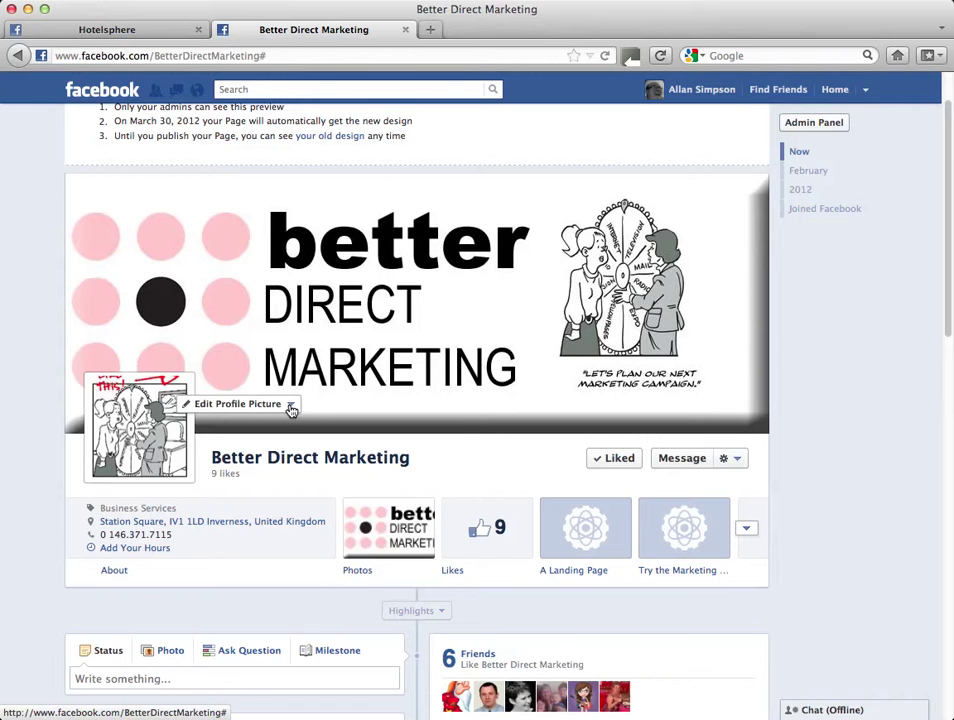
{"action": "scroll", "coordinate": [290, 410], "scroll_direction": "down", "scroll_amount": 5}
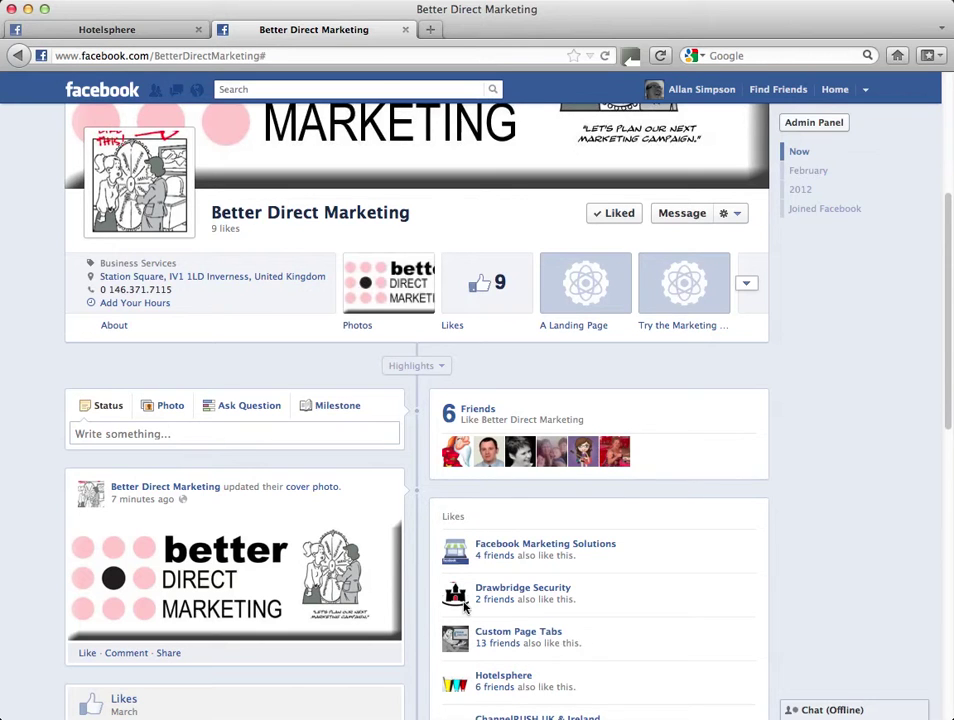
{"action": "scroll", "coordinate": [464, 606], "scroll_direction": "up", "scroll_amount": 4}
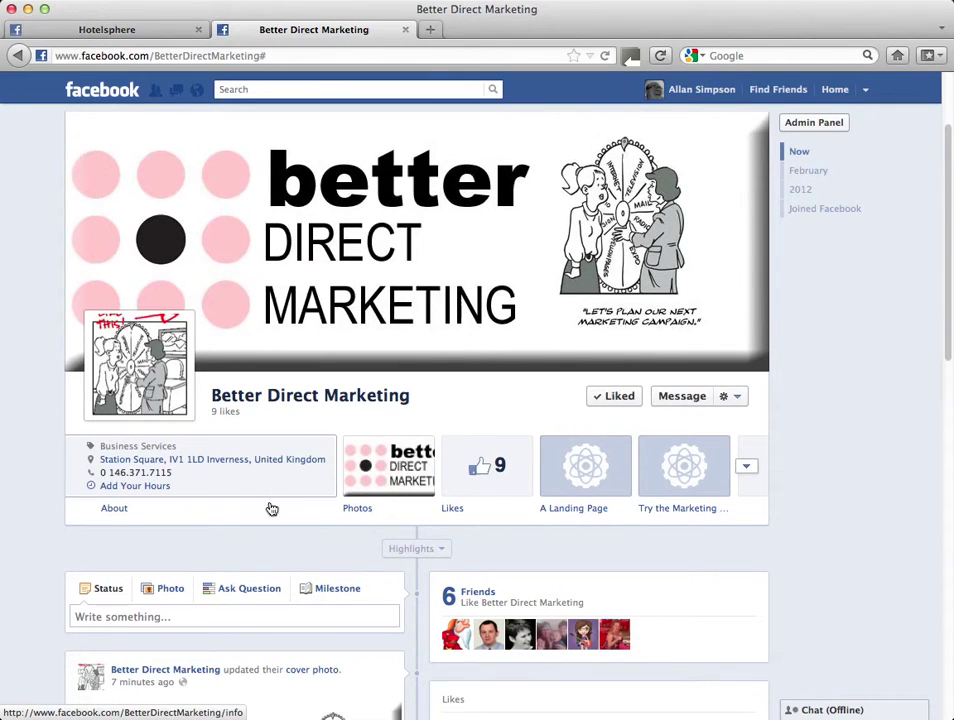
{"action": "mouse_move", "coordinate": [160, 360]}
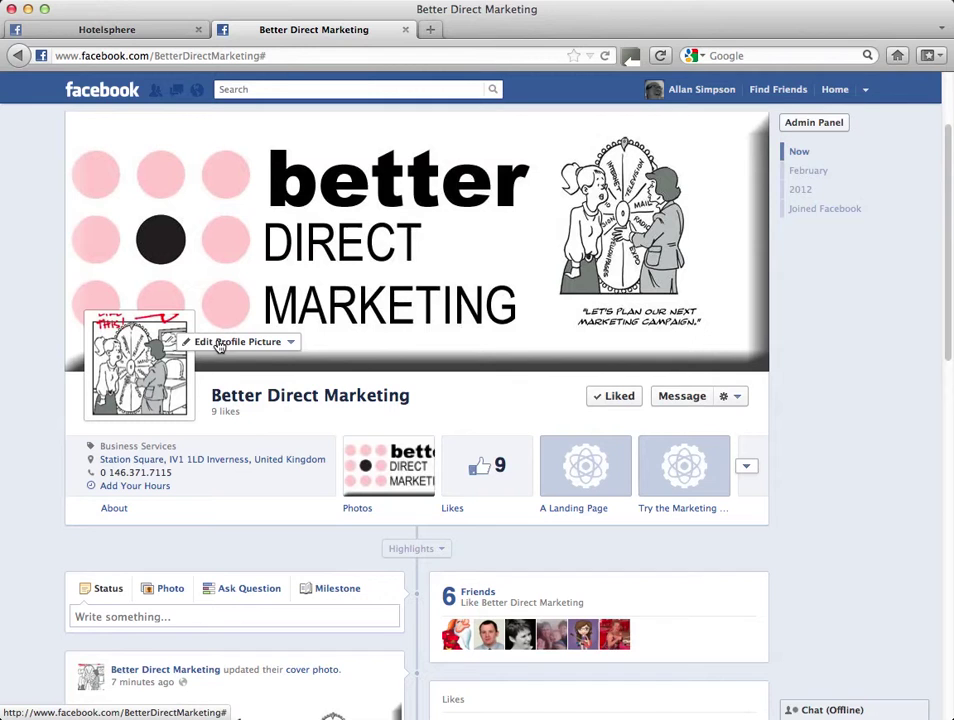
Upload BA-graphic BDM copy.png as the page's new profile picture
{"action": "left_click", "coordinate": [285, 344]}
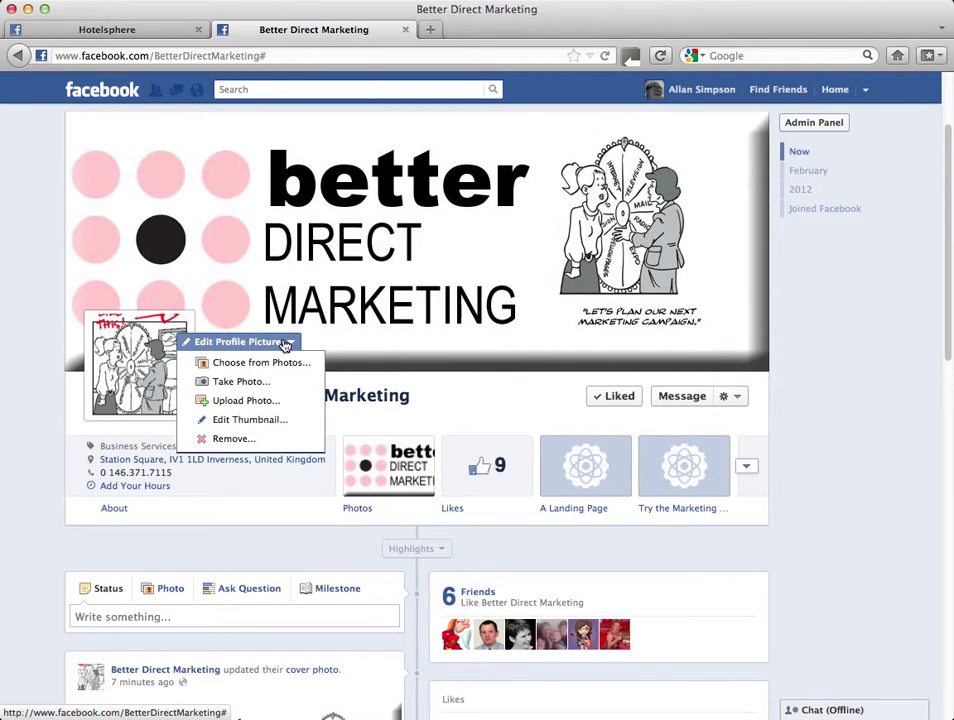
{"action": "left_click", "coordinate": [241, 399]}
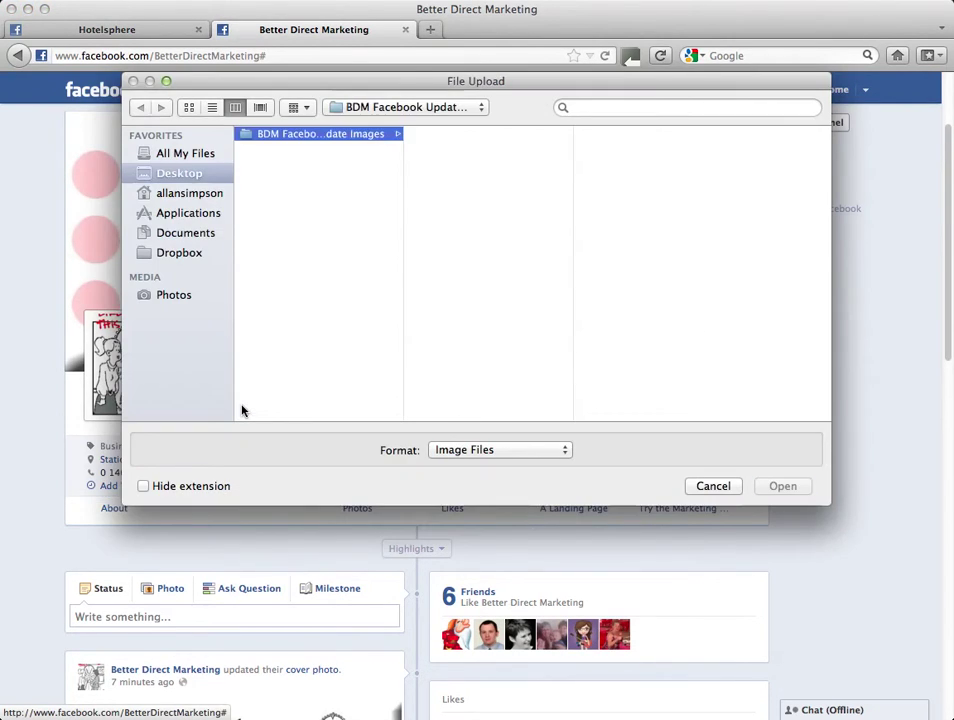
{"action": "left_click", "coordinate": [496, 136]}
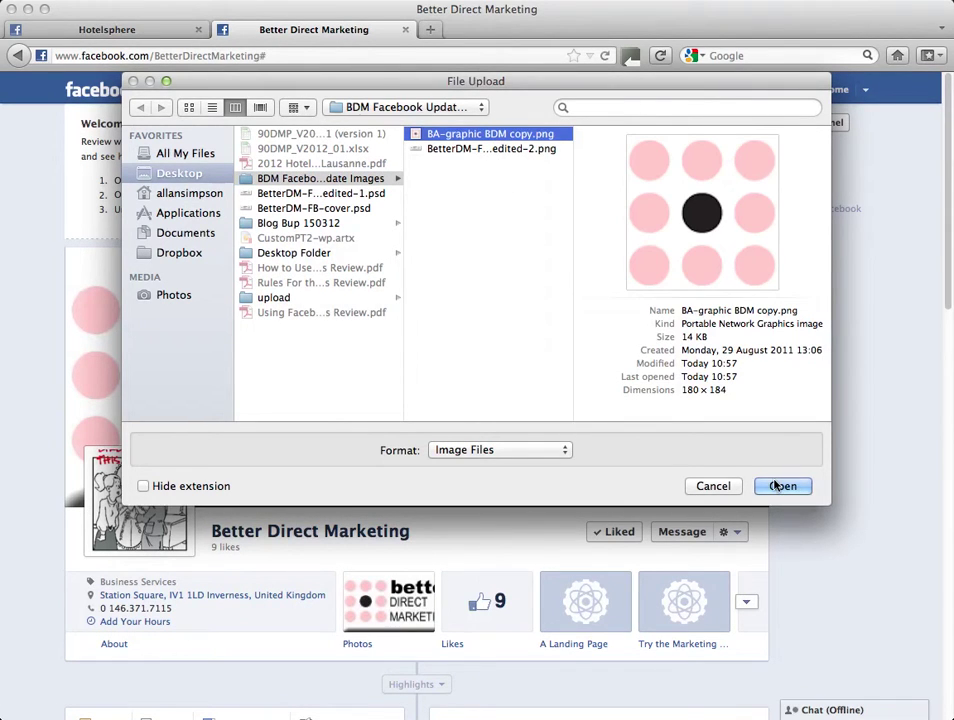
{"action": "left_click", "coordinate": [778, 486]}
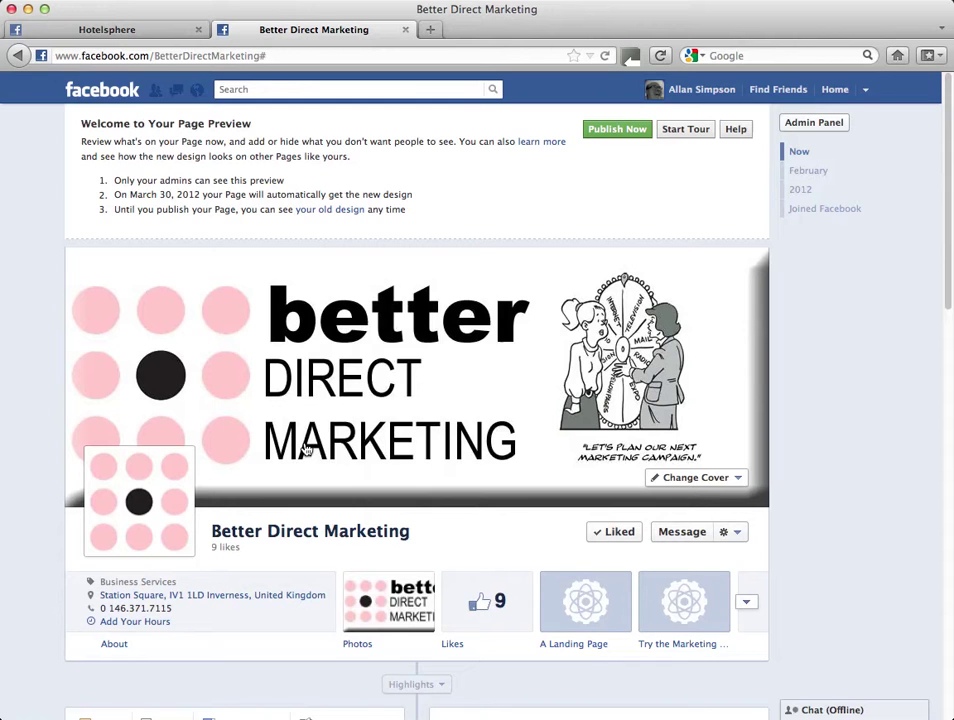
Scroll through the Timeline preview to review the new profile picture and cover
{"action": "scroll", "coordinate": [305, 448], "scroll_direction": "down", "scroll_amount": 1}
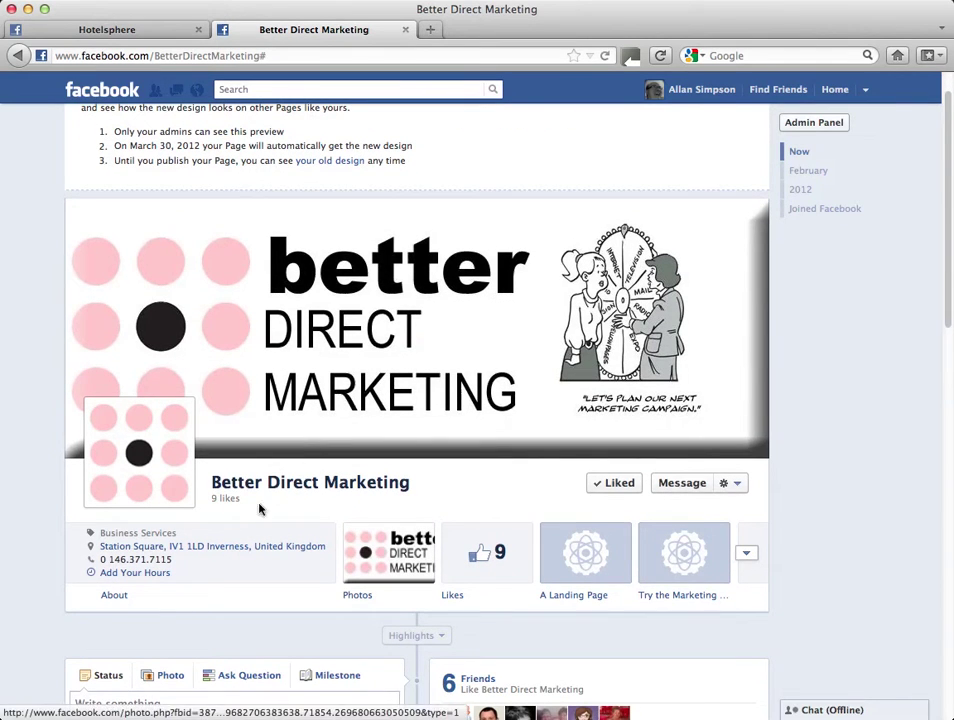
{"action": "mouse_move", "coordinate": [172, 485]}
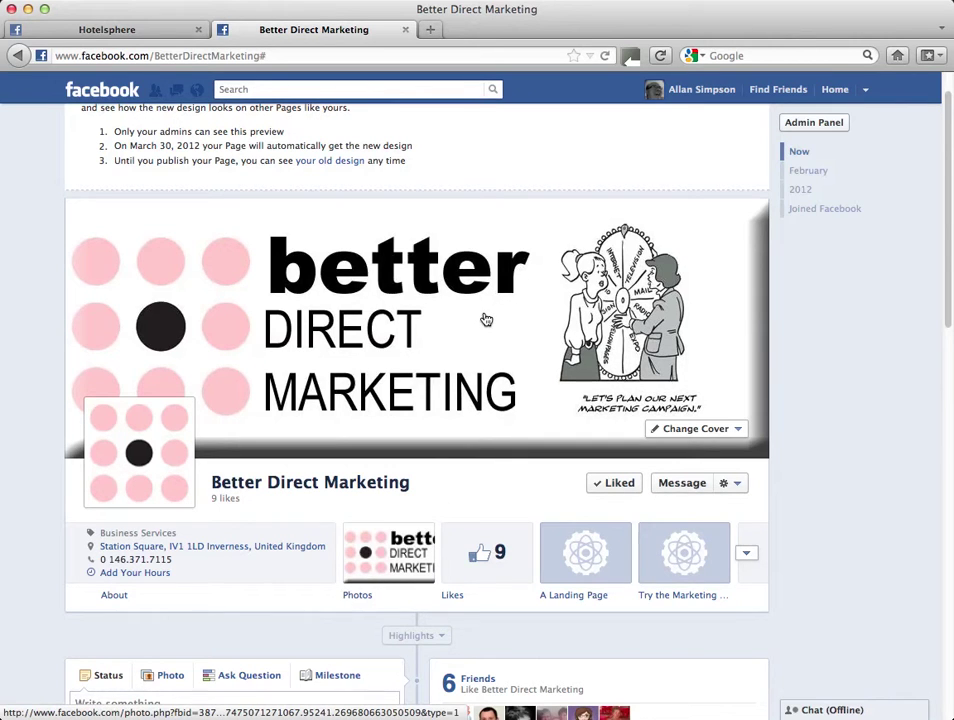
{"action": "mouse_move", "coordinate": [124, 451]}
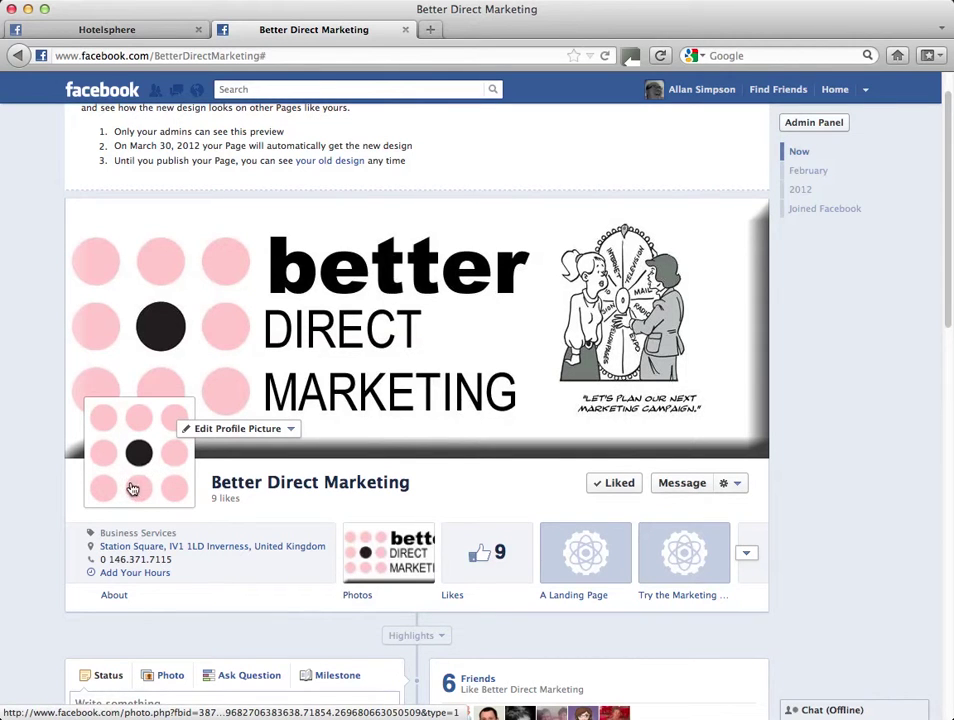
{"action": "scroll", "coordinate": [138, 485], "scroll_direction": "down", "scroll_amount": 1}
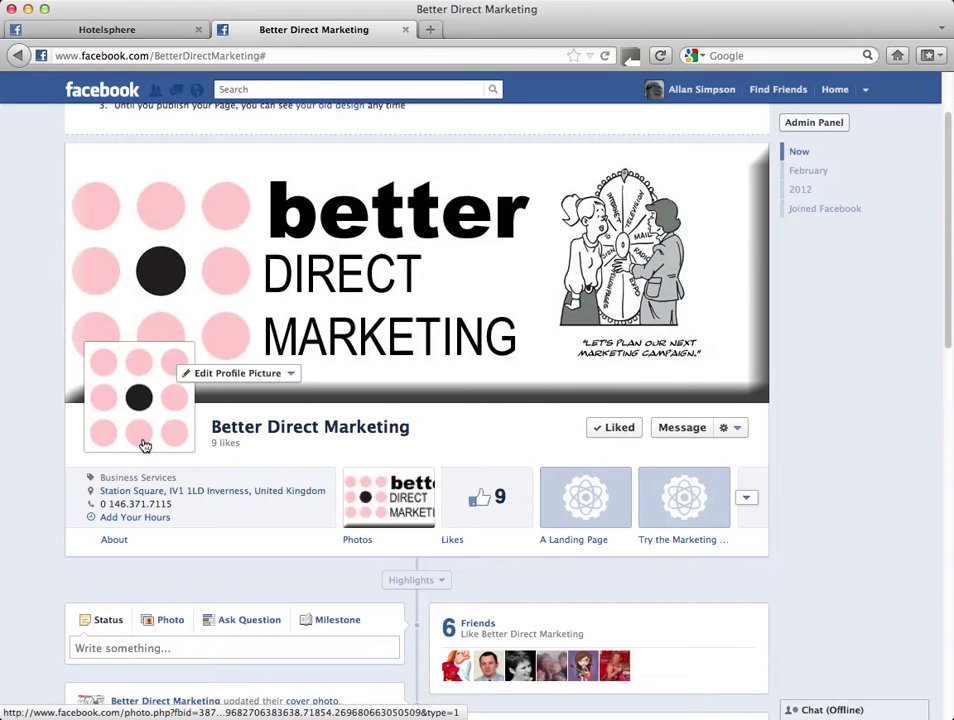
{"action": "scroll", "coordinate": [164, 428], "scroll_direction": "up", "scroll_amount": 1}
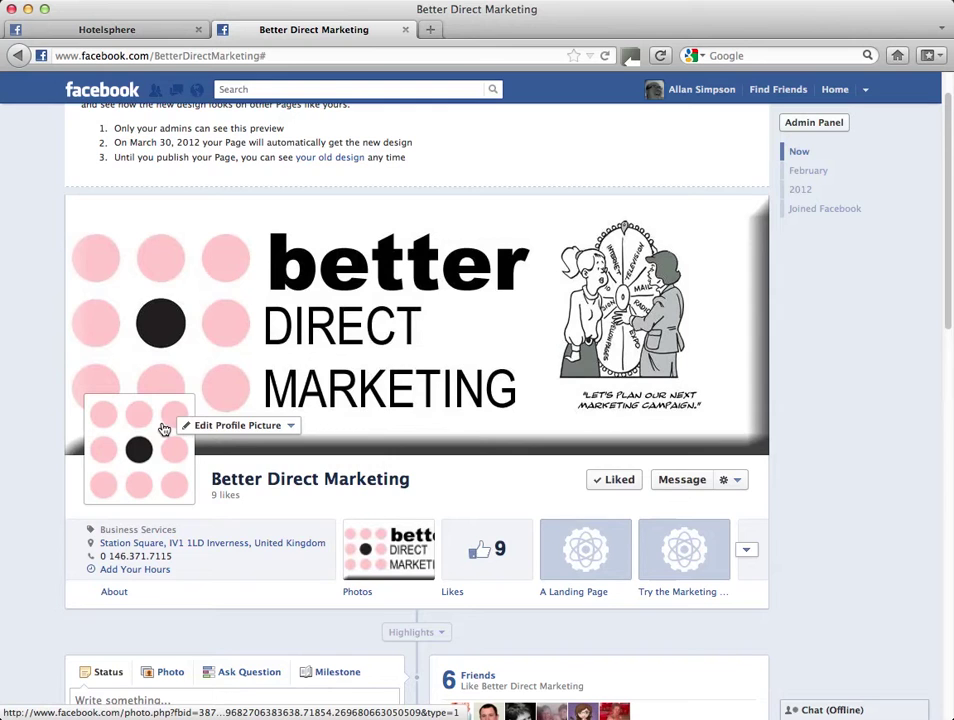
{"action": "scroll", "coordinate": [164, 428], "scroll_direction": "down", "scroll_amount": 1}
{"action": "scroll", "coordinate": [164, 428], "scroll_direction": "down", "scroll_amount": 1}
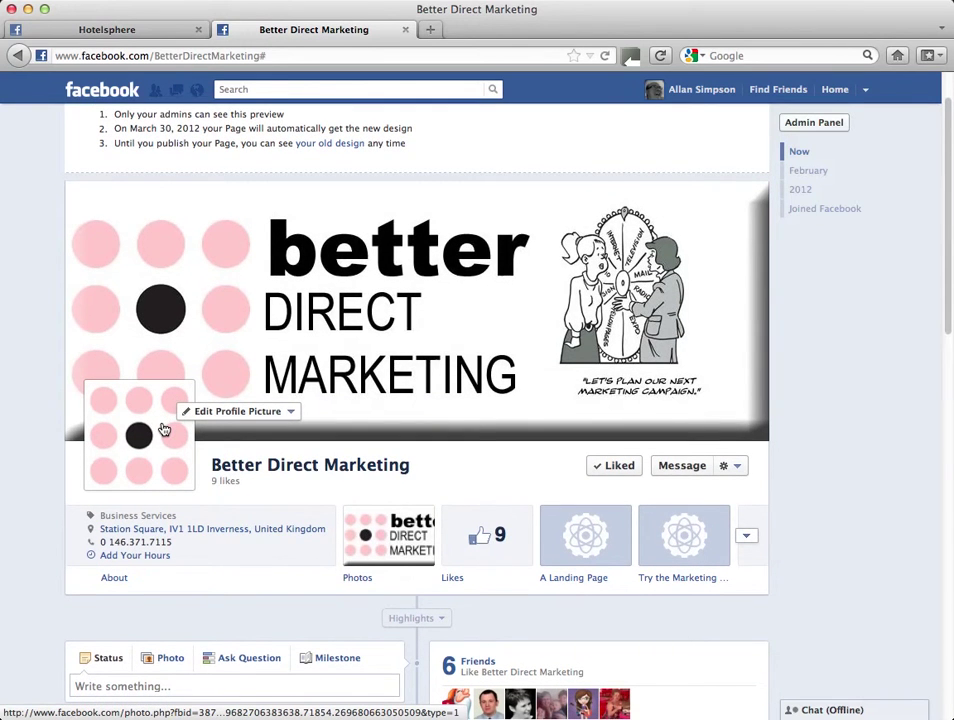
{"action": "scroll", "coordinate": [164, 428], "scroll_direction": "down", "scroll_amount": 1}
{"action": "mouse_move", "coordinate": [591, 460]}
{"action": "scroll", "coordinate": [591, 460], "scroll_direction": "down", "scroll_amount": 1}
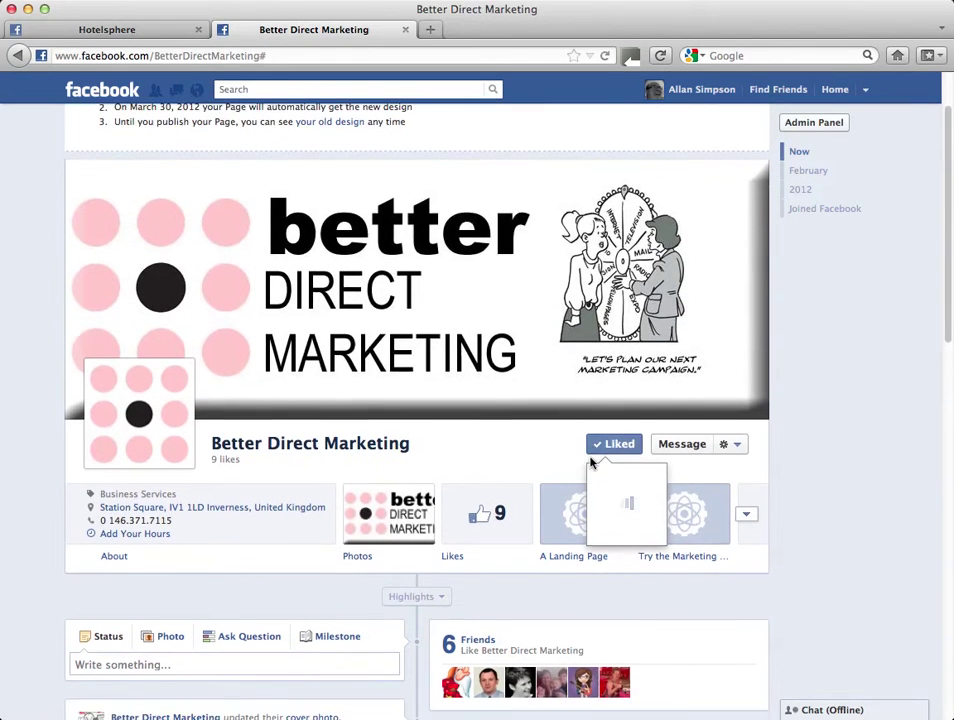
{"action": "scroll", "coordinate": [610, 510], "scroll_direction": "up", "scroll_amount": 4}
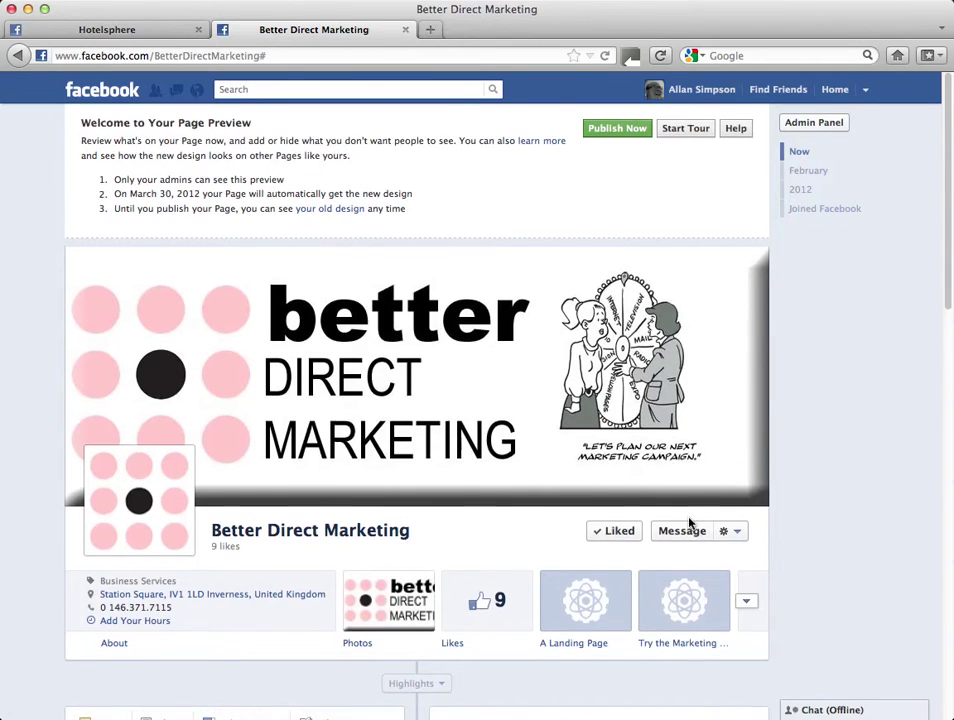
{"action": "scroll", "coordinate": [688, 522], "scroll_direction": "down", "scroll_amount": 5}
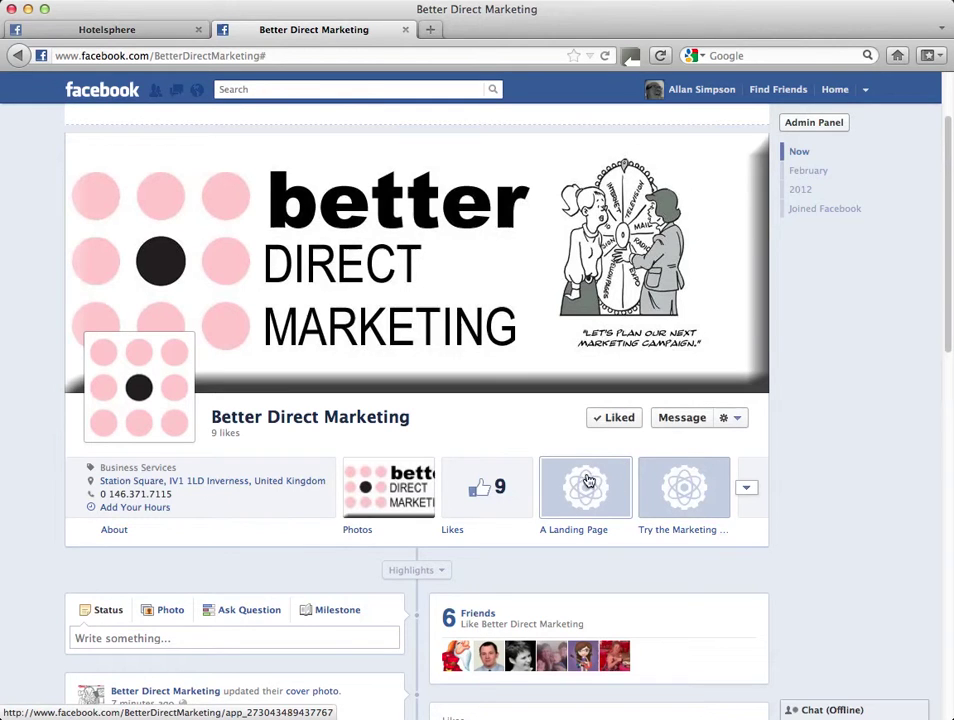
Expand the app tabs row and bring up the edit options for the A Landing Page tab
{"action": "left_click", "coordinate": [747, 490]}
{"action": "scroll", "coordinate": [749, 494], "scroll_direction": "down", "scroll_amount": 2}
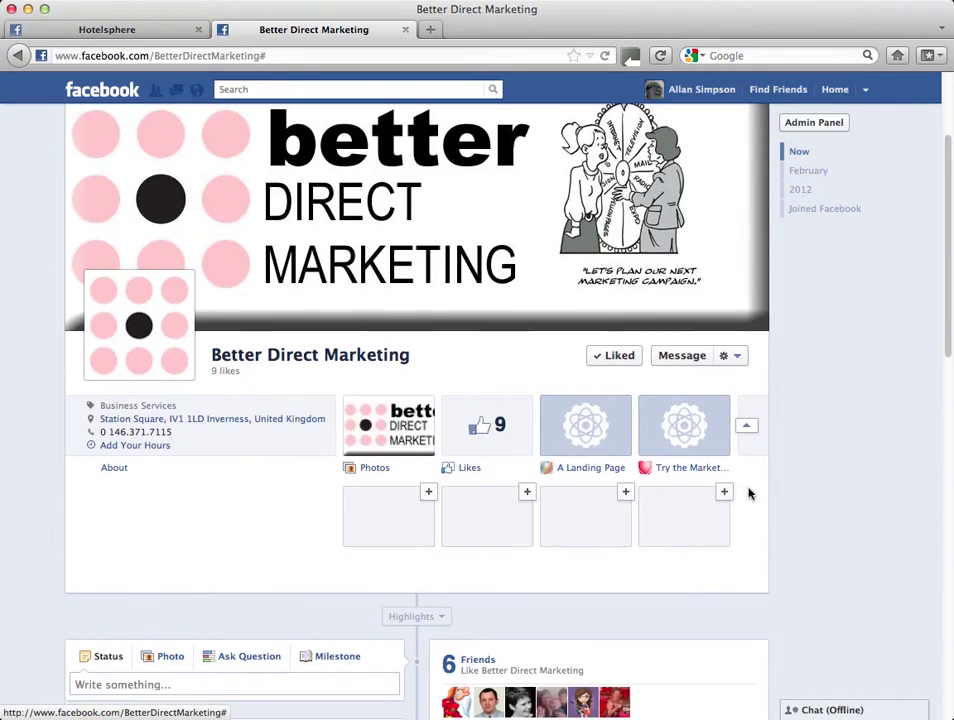
{"action": "mouse_move", "coordinate": [585, 426]}
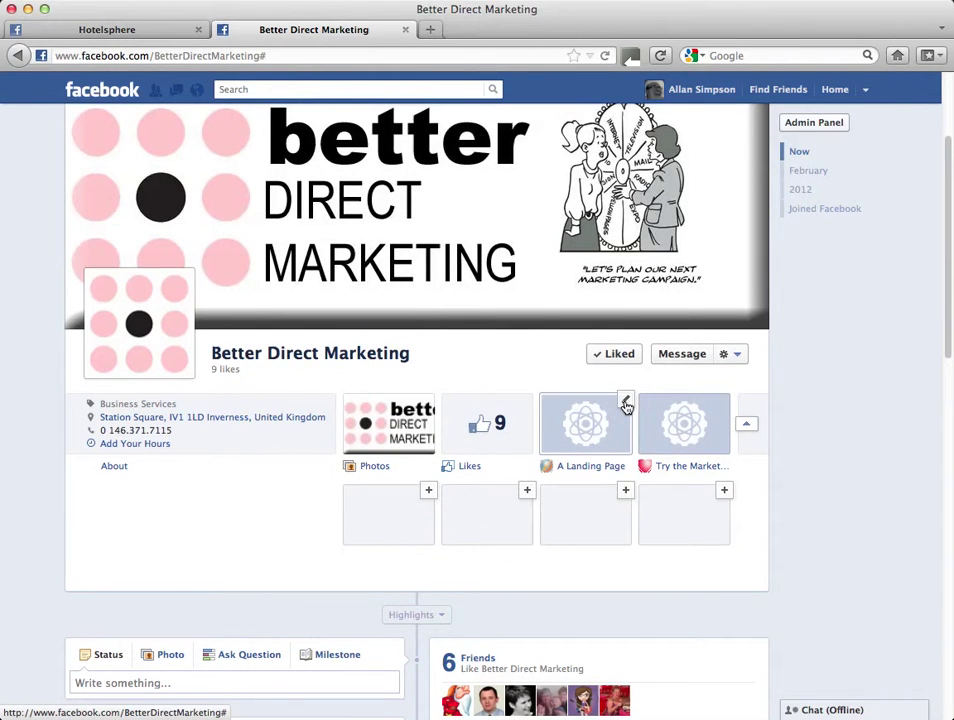
{"action": "scroll", "coordinate": [626, 406], "scroll_direction": "up", "scroll_amount": 1}
{"action": "left_click", "coordinate": [626, 405]}
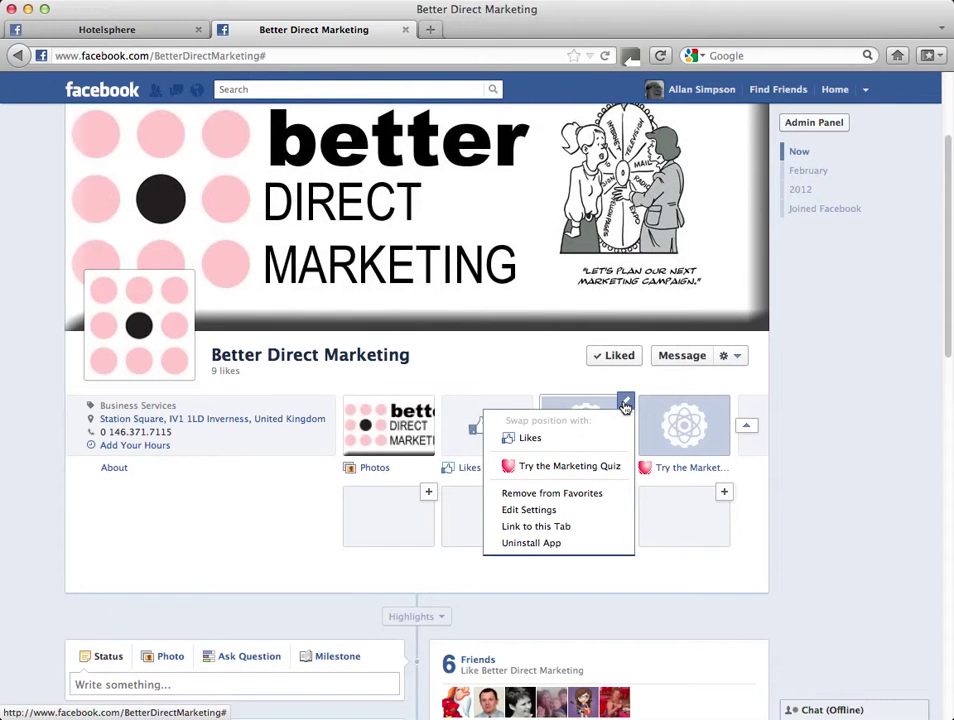
Set BA-graphic BDM copy.png from the Facebook update images folder as A Landing Page's custom tab image
{"action": "left_click", "coordinate": [530, 511]}
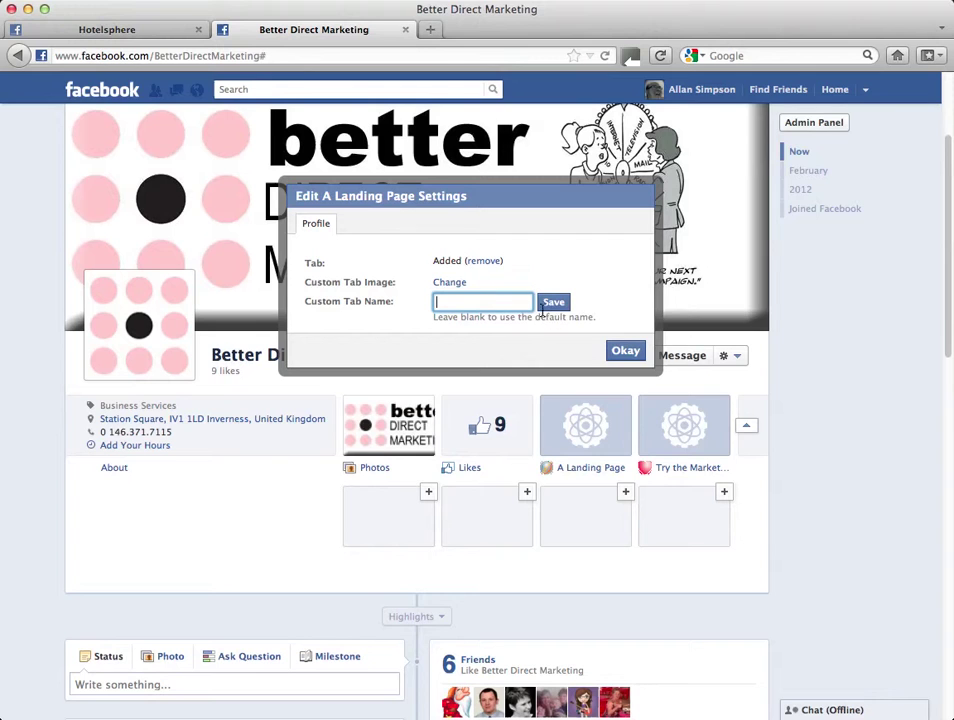
{"action": "left_click", "coordinate": [447, 286]}
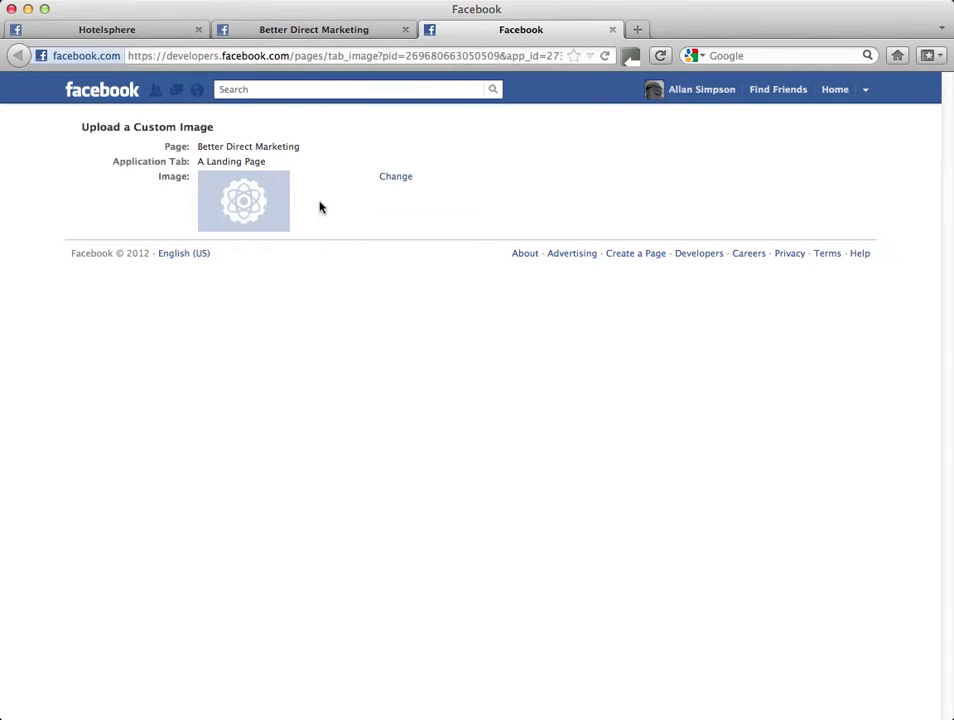
{"action": "left_click", "coordinate": [393, 180]}
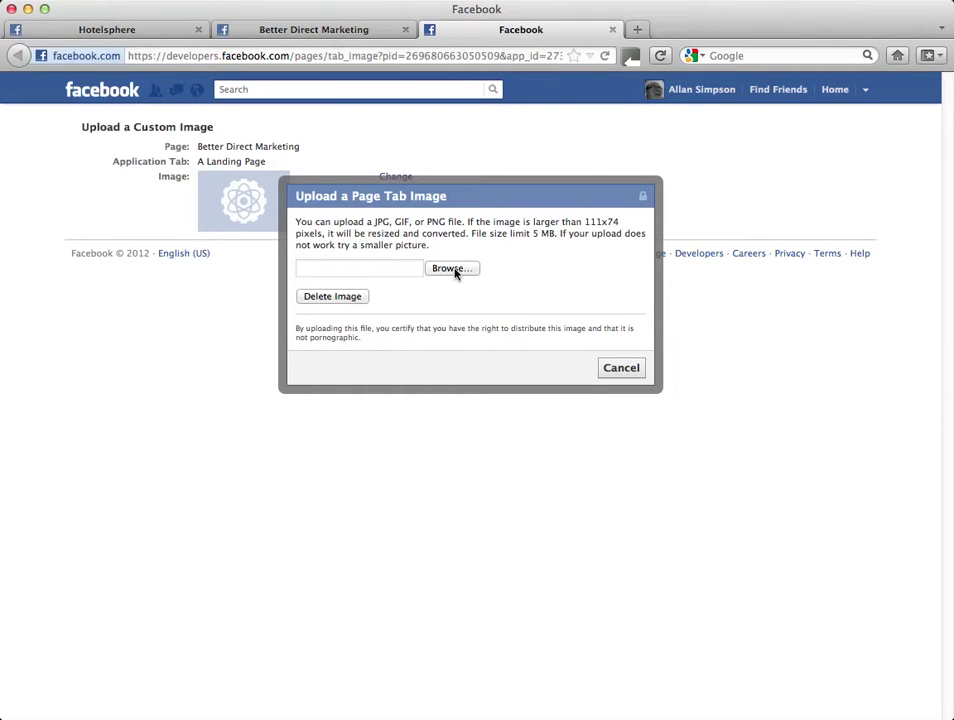
{"action": "left_click", "coordinate": [451, 269]}
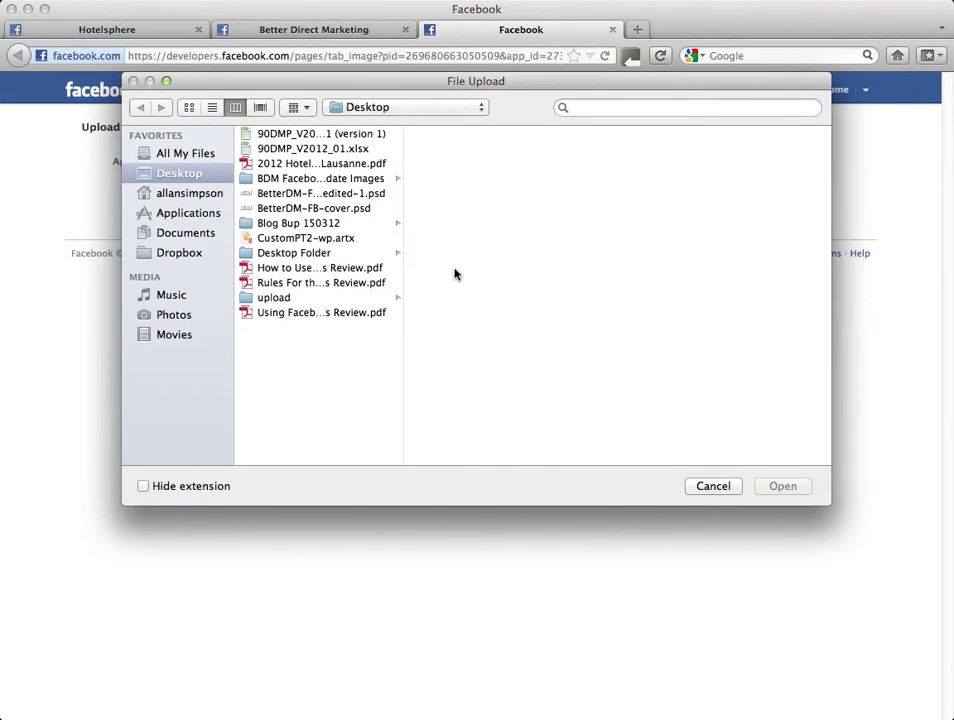
{"action": "left_click", "coordinate": [292, 182]}
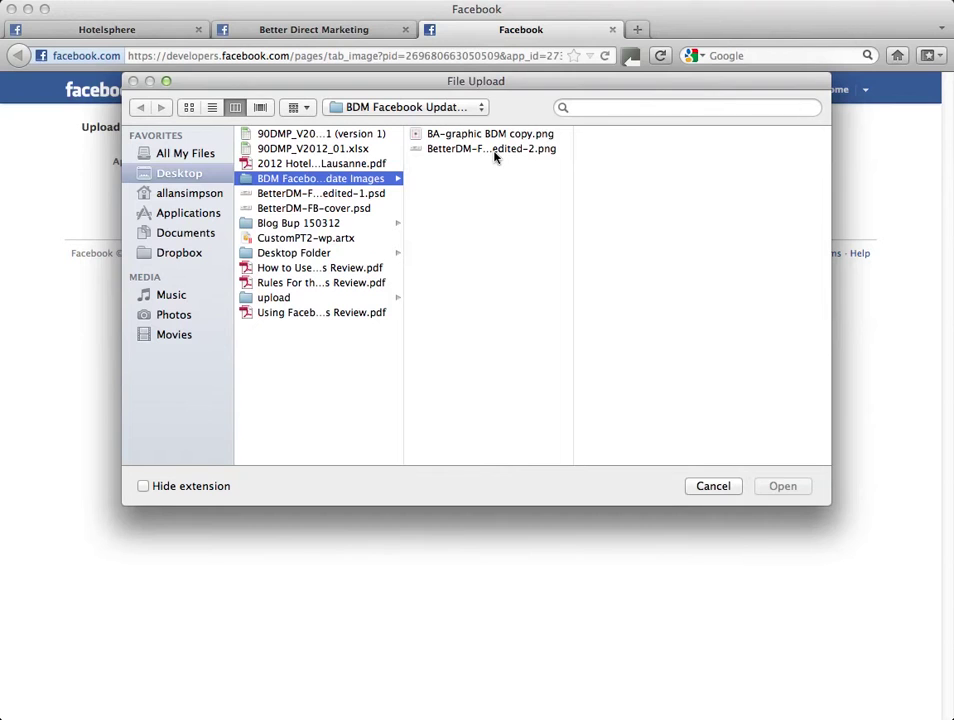
{"action": "left_click", "coordinate": [505, 134]}
{"action": "left_click", "coordinate": [783, 486]}
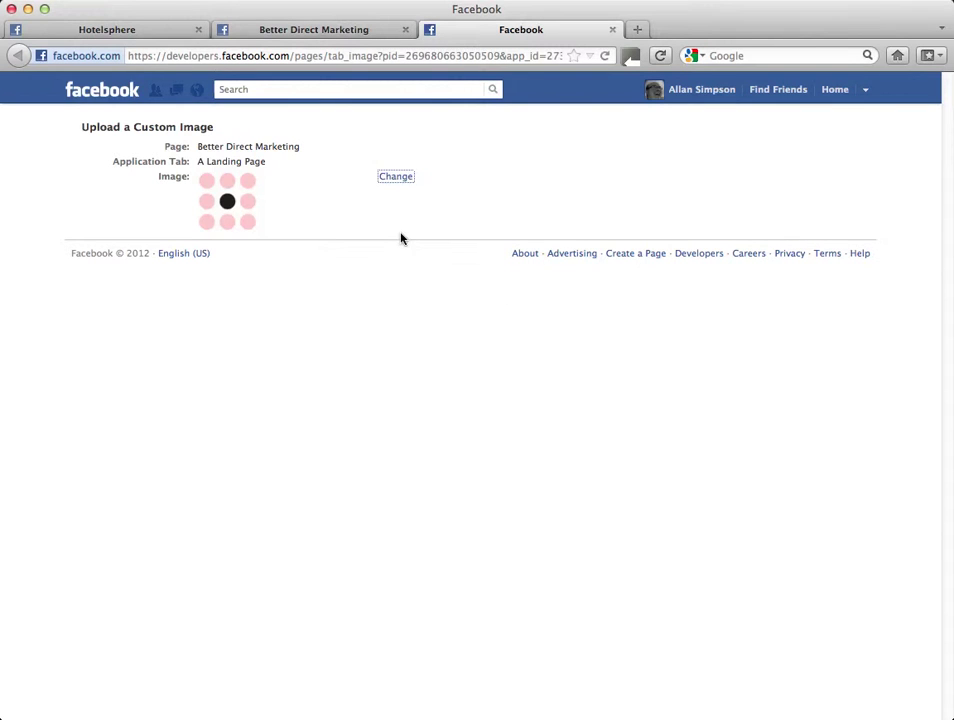
{"action": "left_click", "coordinate": [612, 29]}
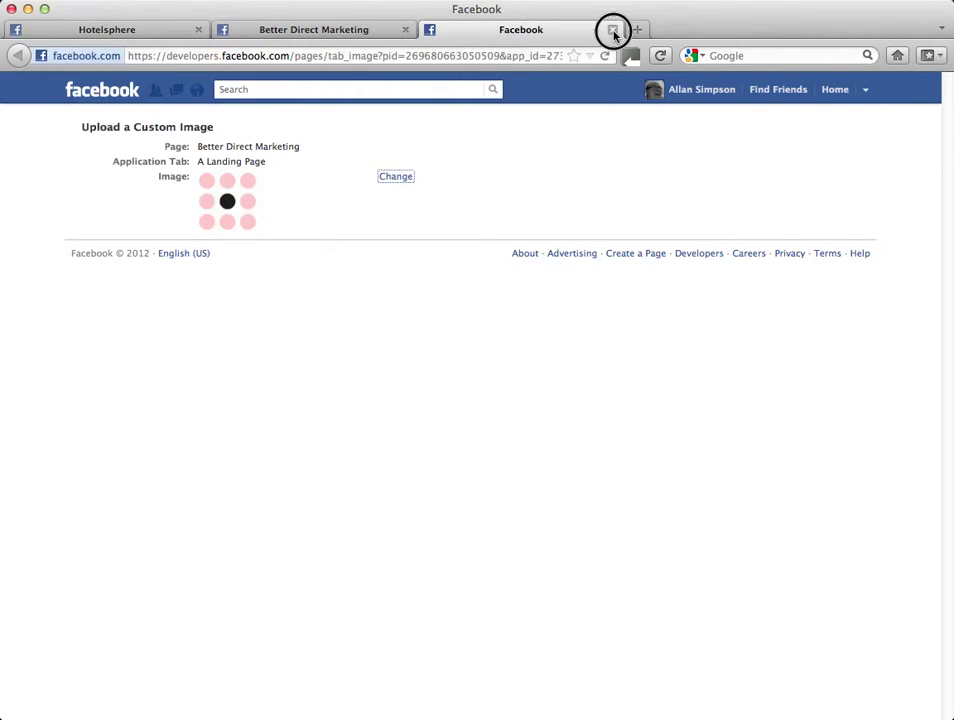
{"action": "left_click", "coordinate": [623, 351]}
{"action": "mouse_move", "coordinate": [632, 356]}
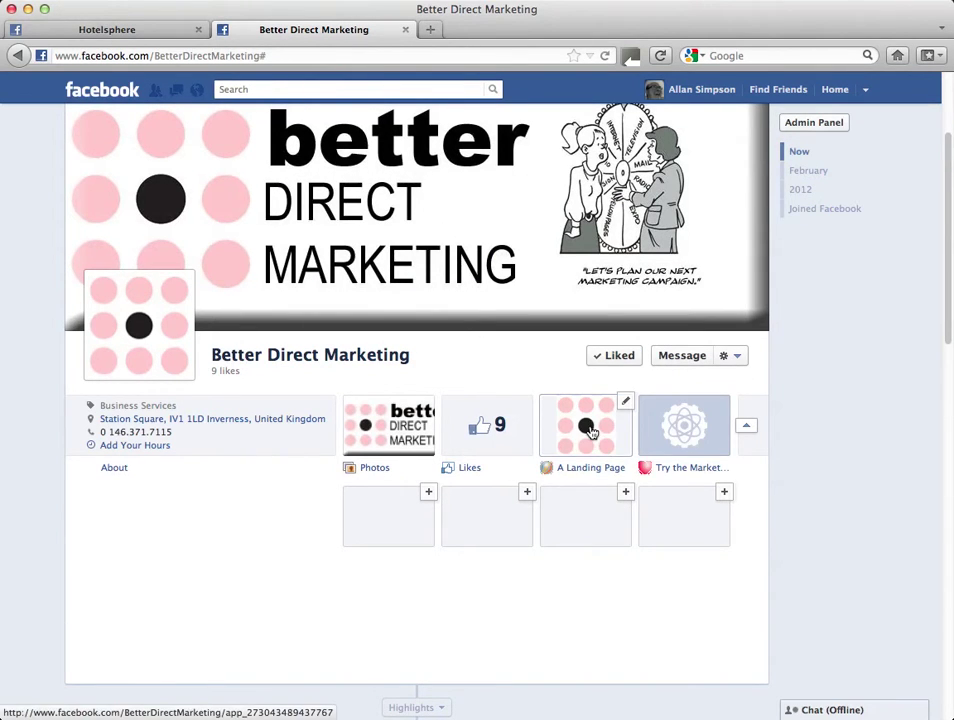
Set BA-graphic BDM copy.png as the Try the Marketing Quiz tab's custom tab image
{"action": "left_click", "coordinate": [724, 404]}
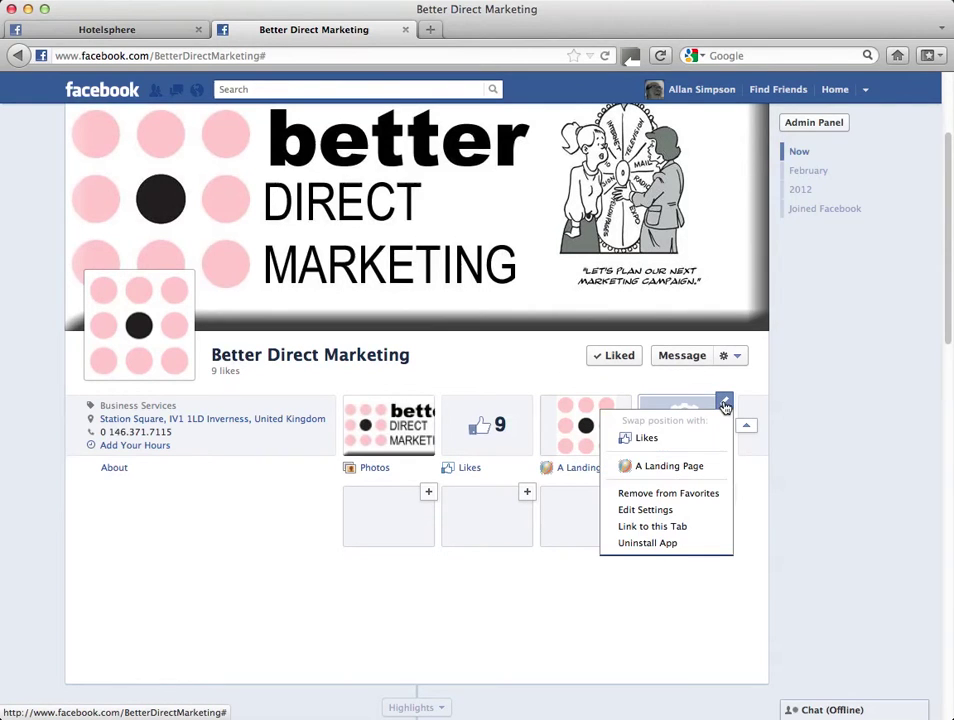
{"action": "left_click", "coordinate": [656, 517]}
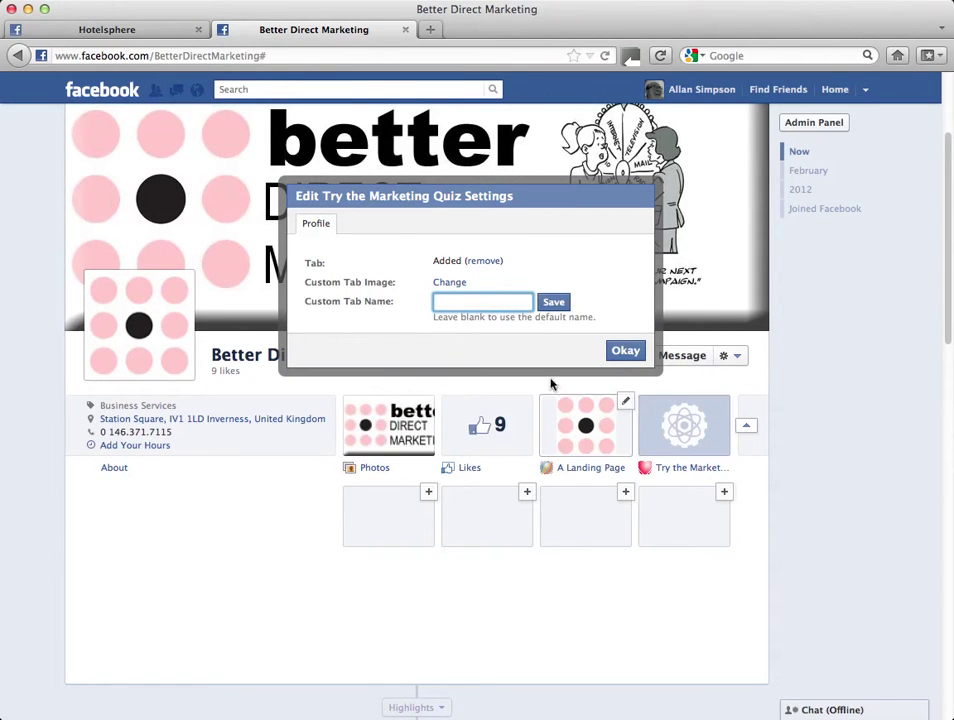
{"action": "left_click", "coordinate": [447, 284]}
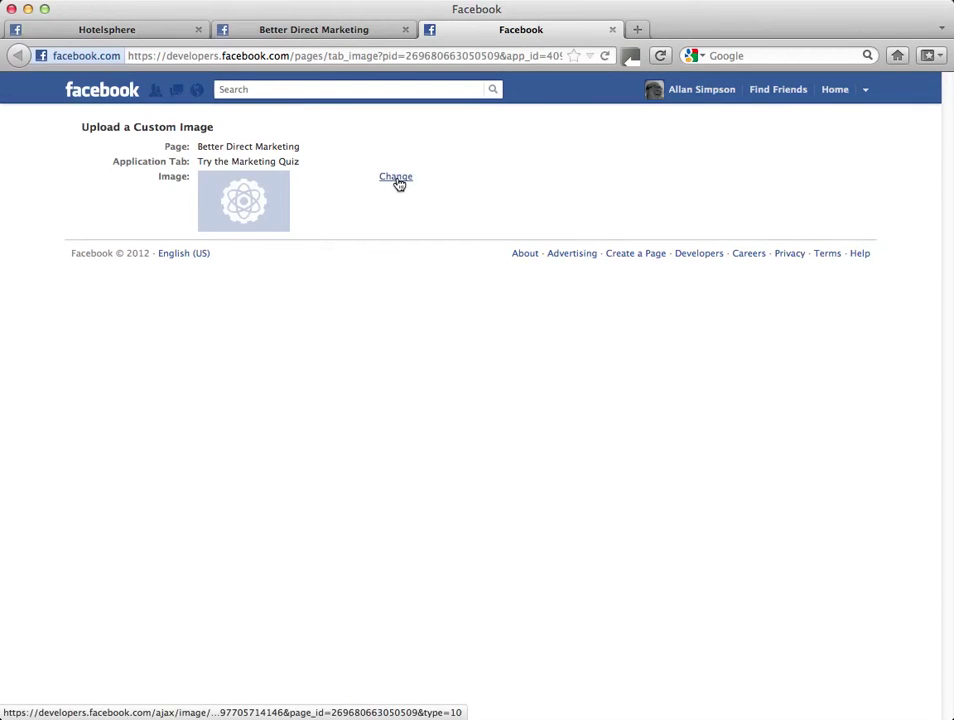
{"action": "left_click", "coordinate": [397, 179]}
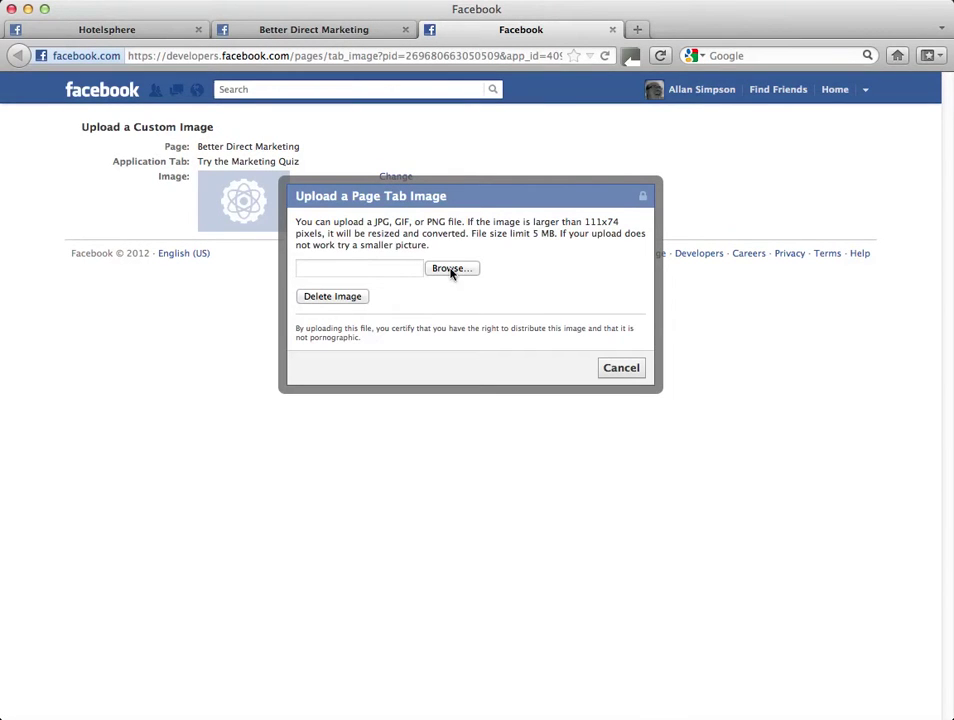
{"action": "left_click", "coordinate": [452, 270]}
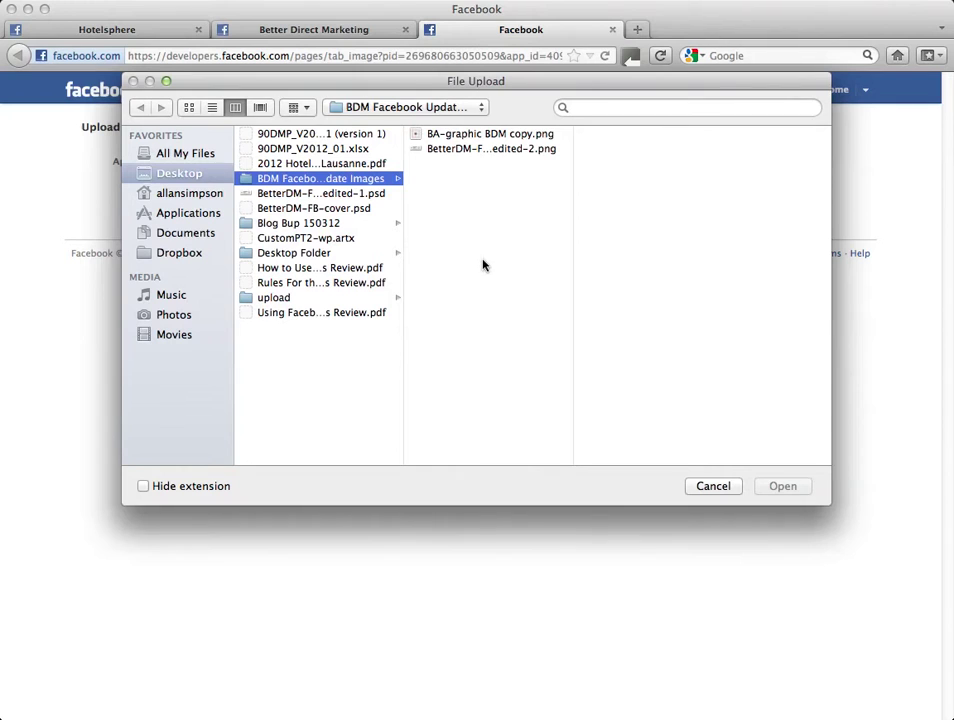
{"action": "left_click", "coordinate": [476, 136]}
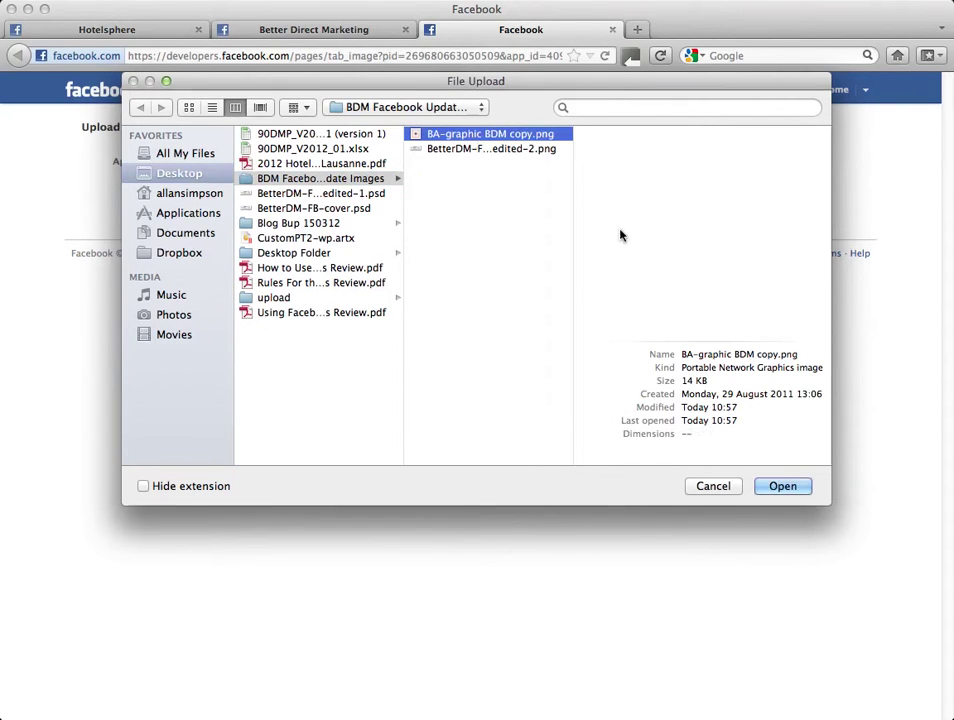
{"action": "left_click", "coordinate": [788, 489]}
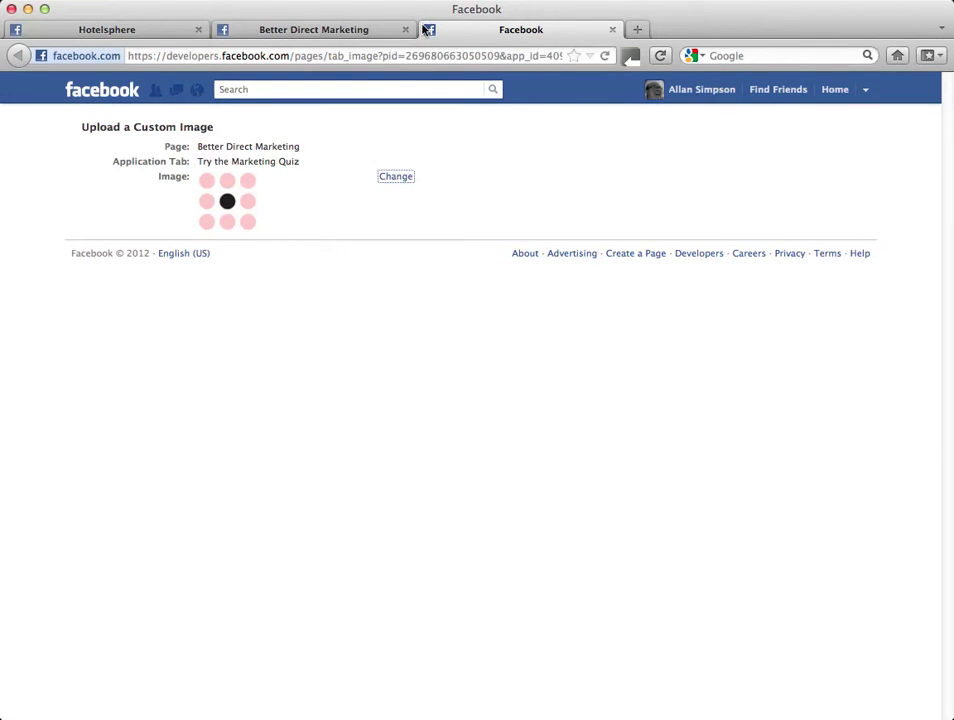
{"action": "left_click", "coordinate": [309, 28]}
{"action": "left_click", "coordinate": [630, 354]}
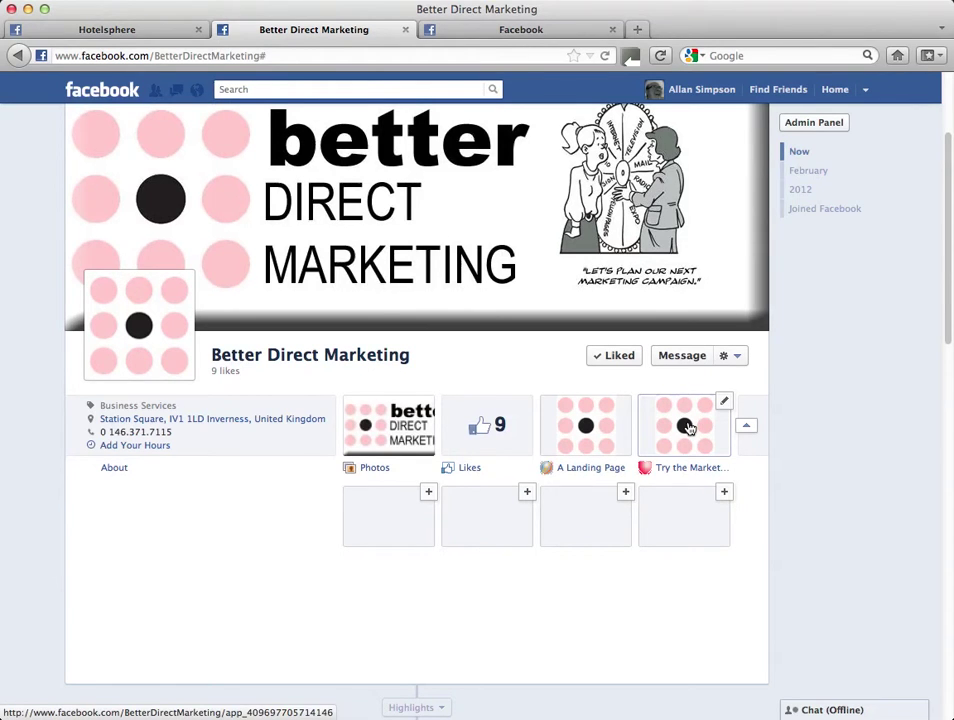
Publish the new Timeline design now and confirm making it visible to everyone
{"action": "scroll", "coordinate": [687, 428], "scroll_direction": "up", "scroll_amount": 3}
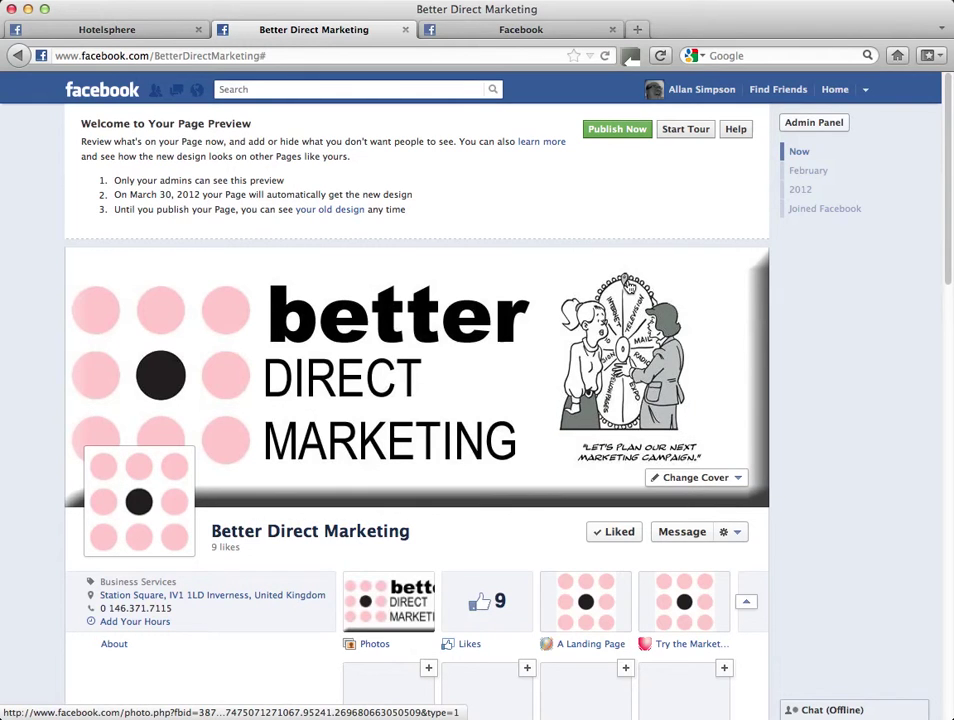
{"action": "left_click", "coordinate": [617, 133]}
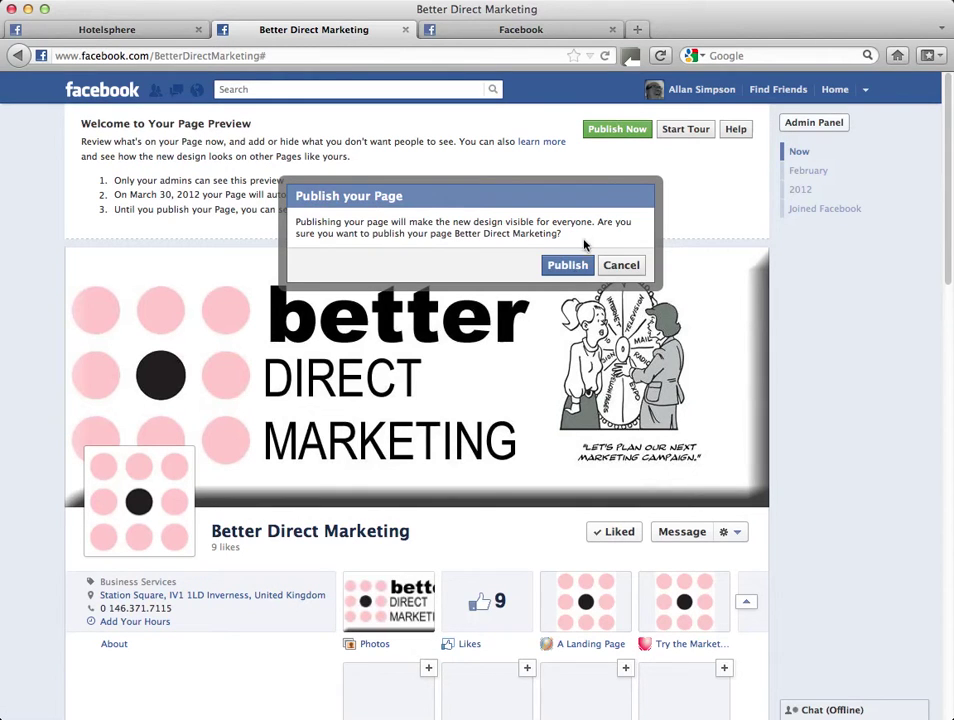
{"action": "left_click", "coordinate": [569, 267]}
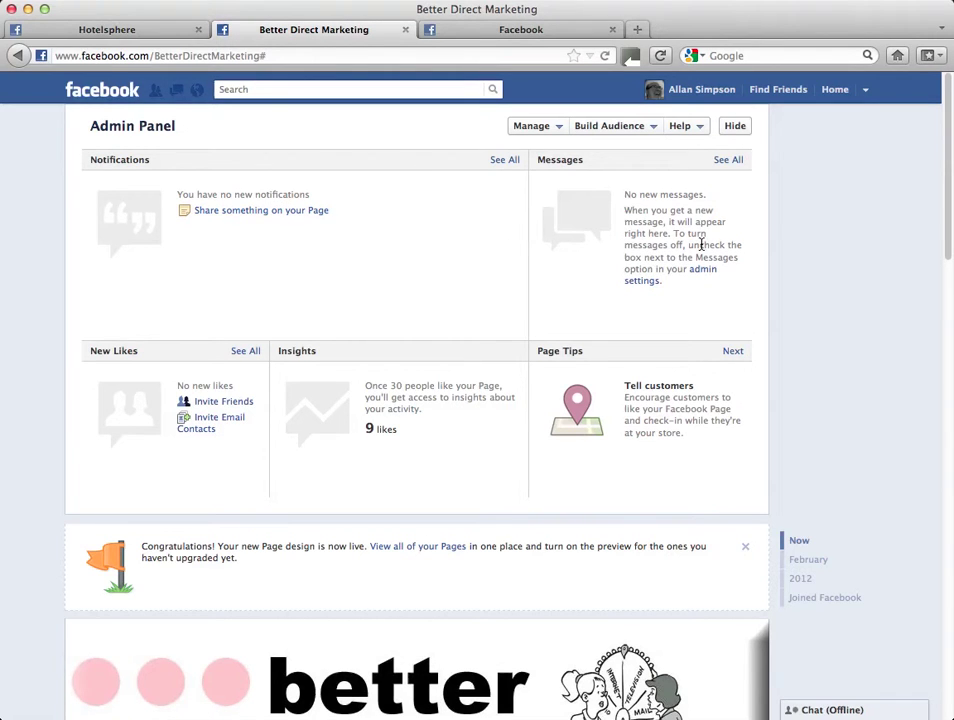
Hide the Admin Panel and scroll through the live Timeline page to review it
{"action": "left_click", "coordinate": [735, 126]}
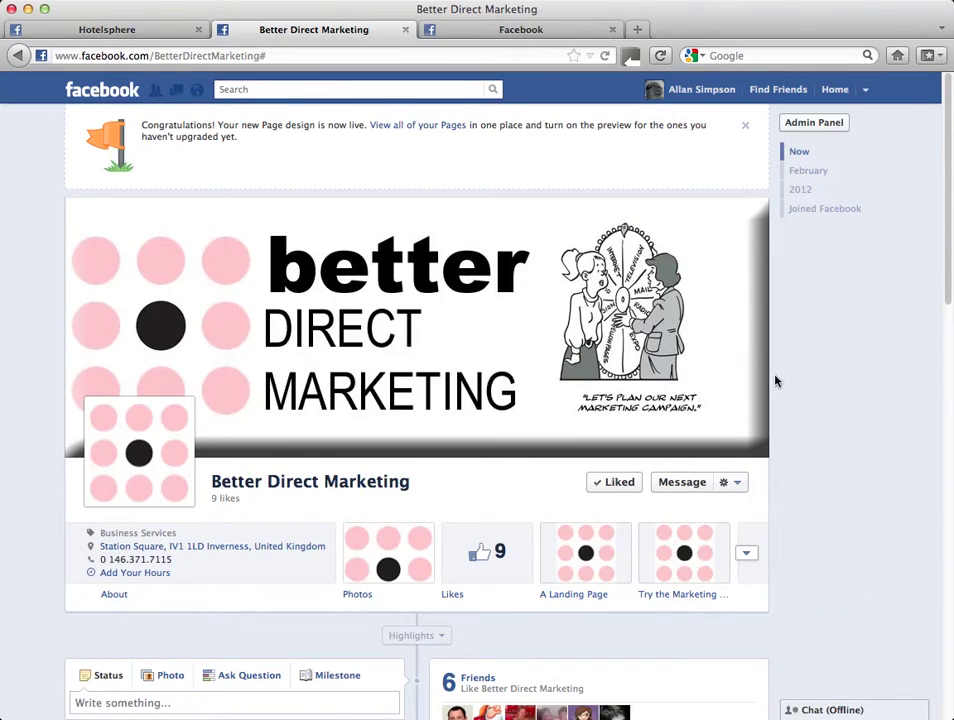
{"action": "scroll", "coordinate": [775, 379], "scroll_direction": "down", "scroll_amount": 3}
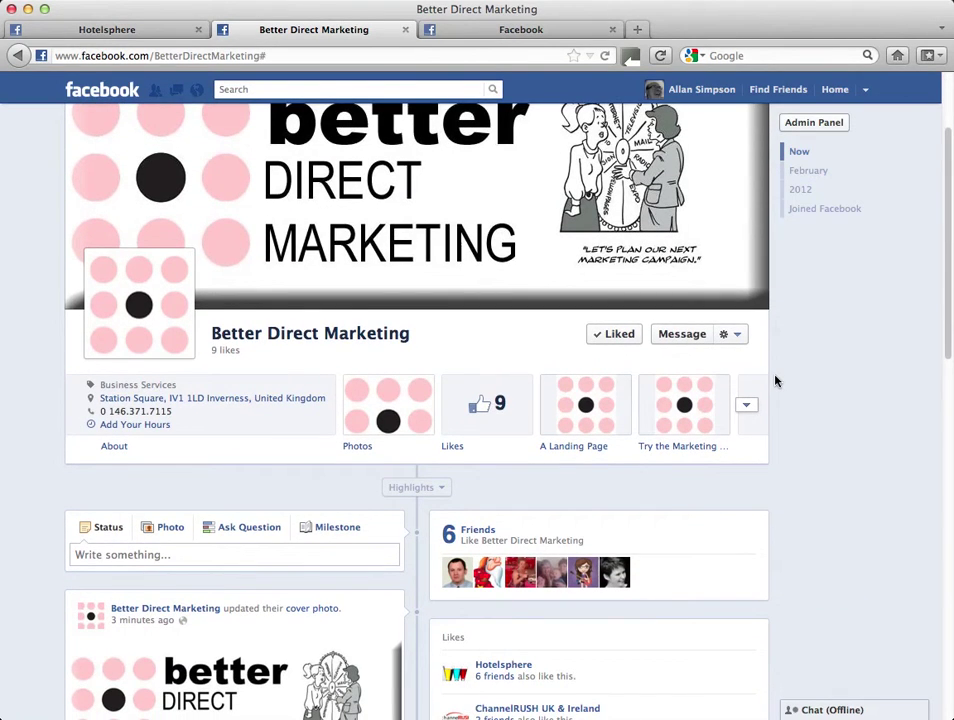
{"action": "scroll", "coordinate": [775, 380], "scroll_direction": "up", "scroll_amount": 2}
{"action": "scroll", "coordinate": [775, 380], "scroll_direction": "down", "scroll_amount": 2}
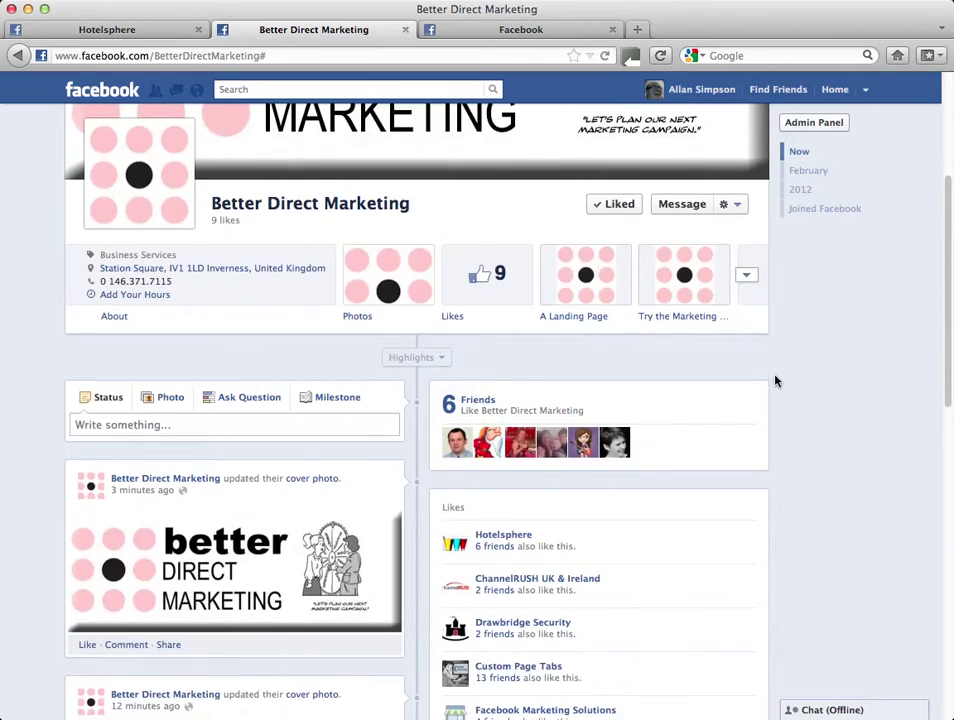
{"action": "scroll", "coordinate": [775, 380], "scroll_direction": "up", "scroll_amount": 3}
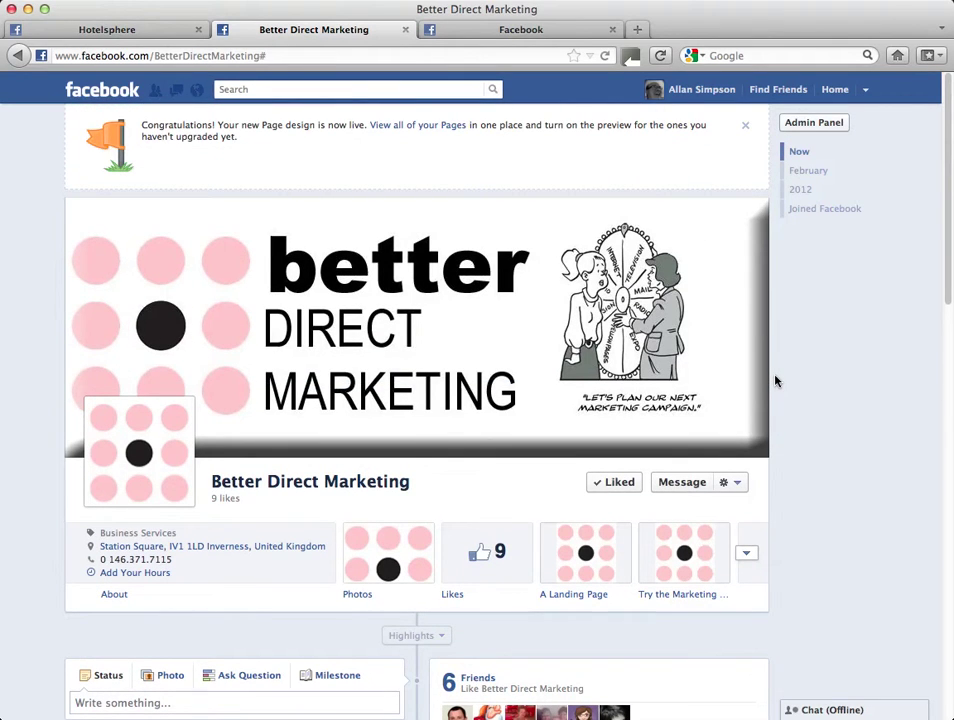